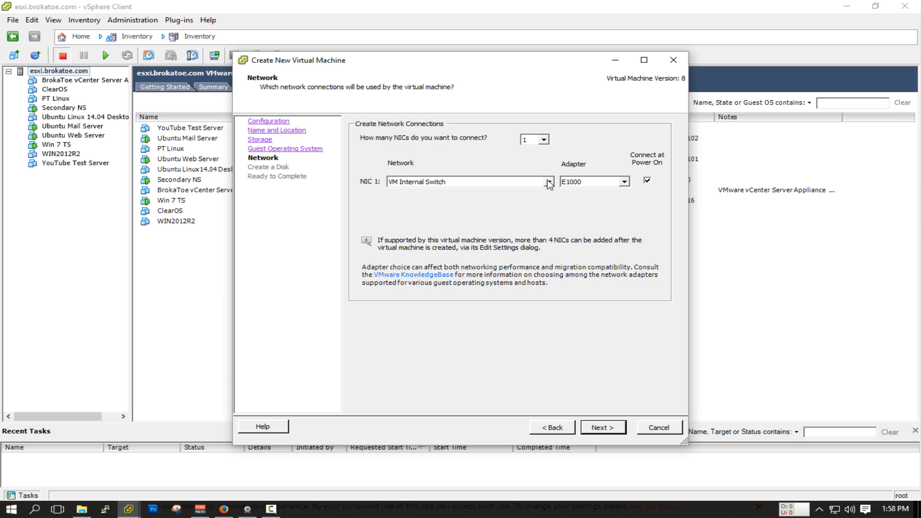
- Connect NIC 1 to VM Network and continue to the disk settings
click(548, 182)
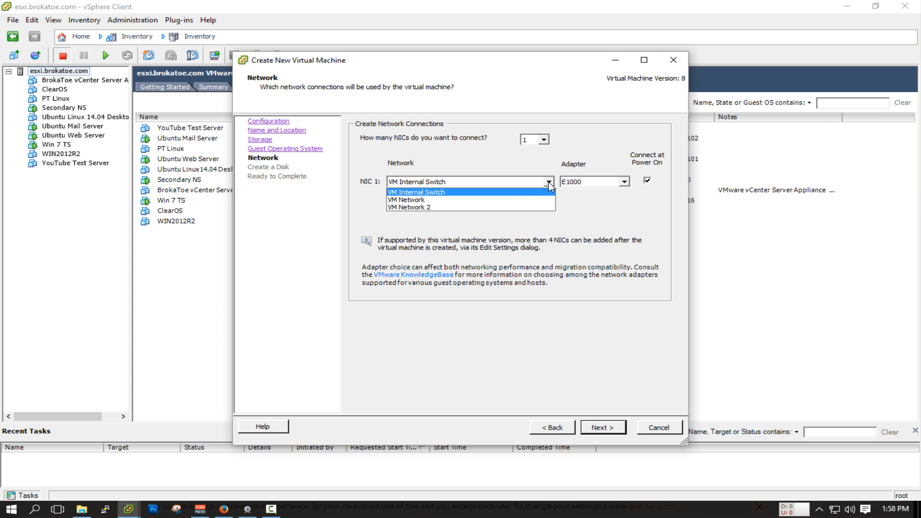
click(518, 200)
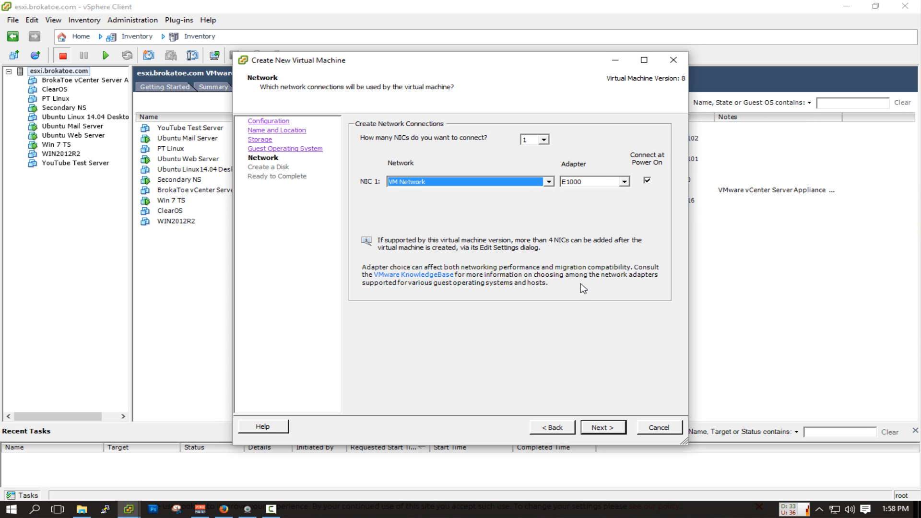
click(603, 426)
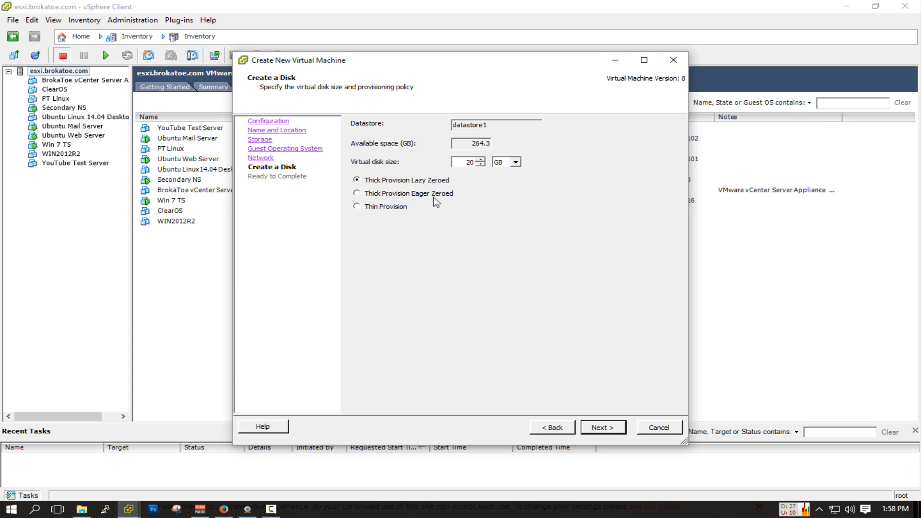
- Choose Thin Provision for the virtual disk and opt to edit the virtual machine settings before completion
click(397, 208)
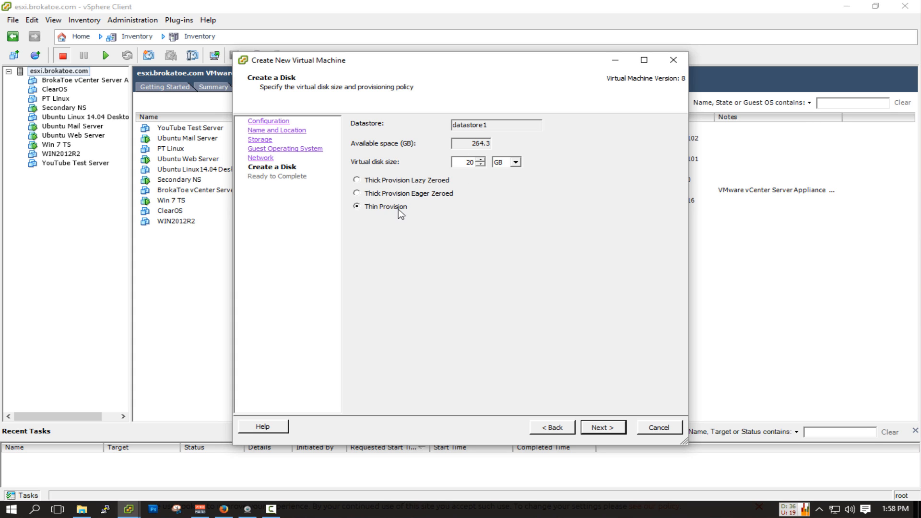
click(603, 430)
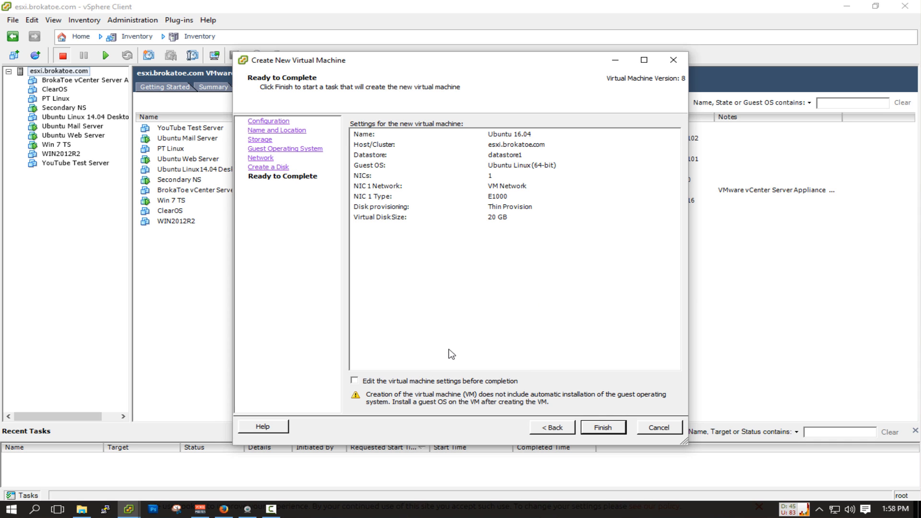
click(447, 381)
click(604, 428)
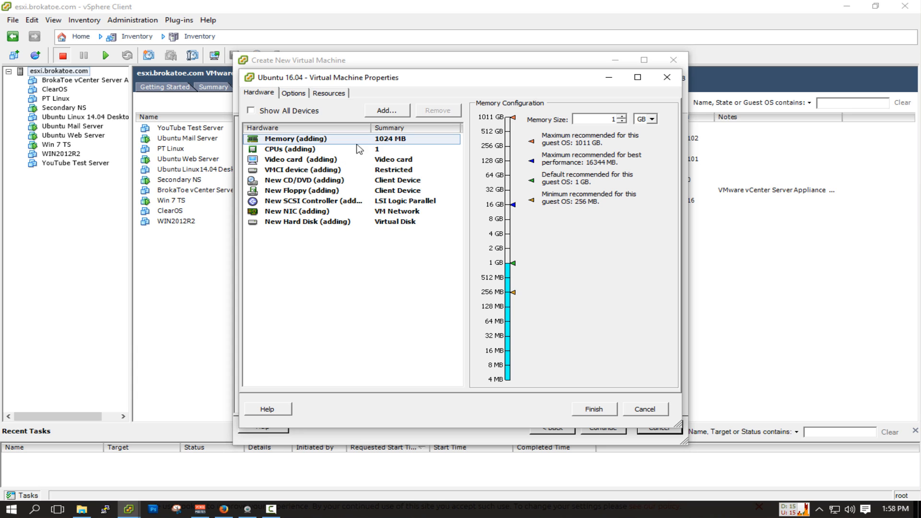
- Set the new virtual machine's memory size to 4 GB
click(612, 118)
key(BackSpace)
text(4)
key(Tab)
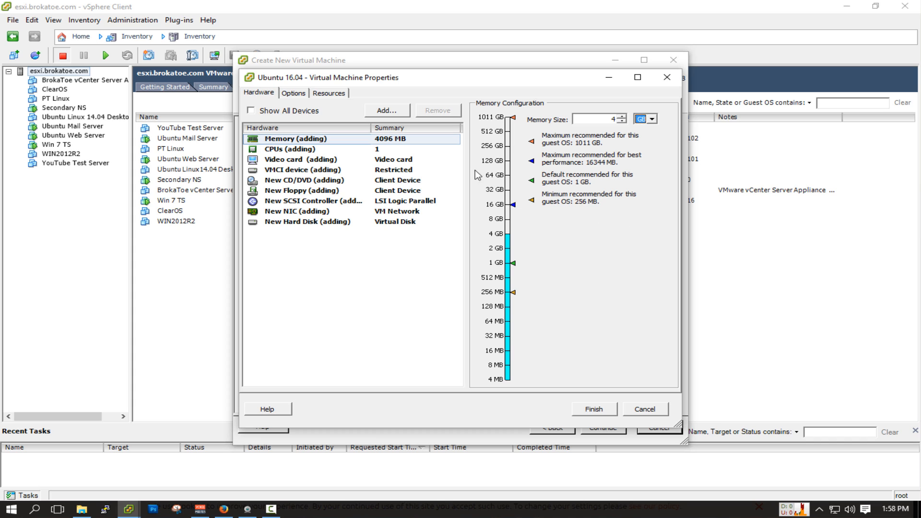
- Set the CPUs to 2 cores per socket and give the video card custom settings with 128 MB total video memory
click(346, 150)
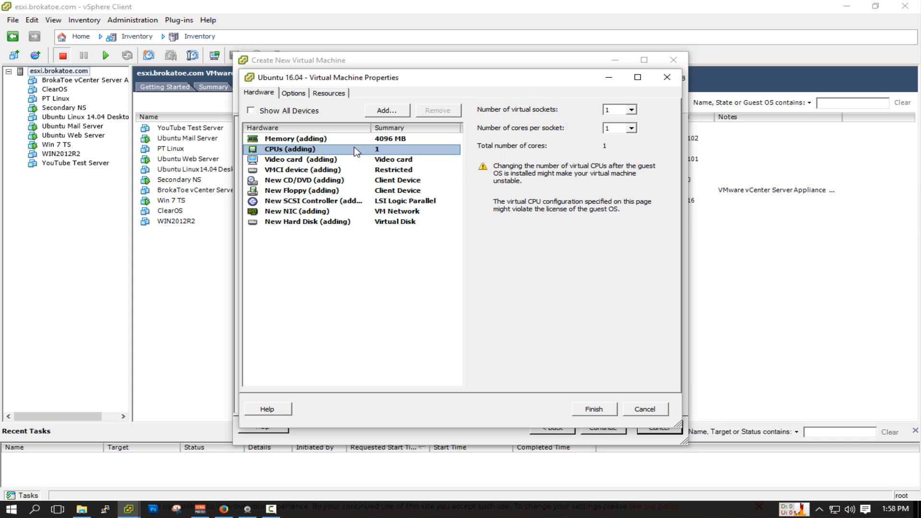
click(632, 129)
click(623, 147)
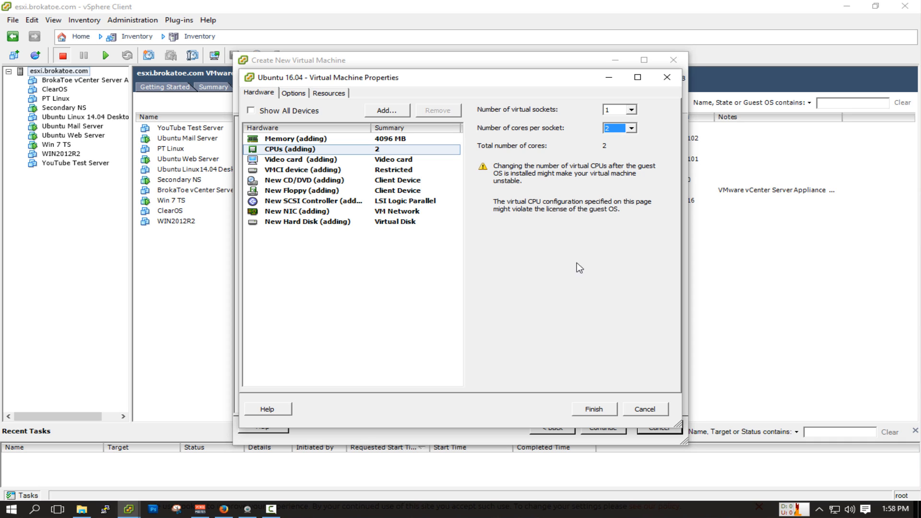
click(339, 162)
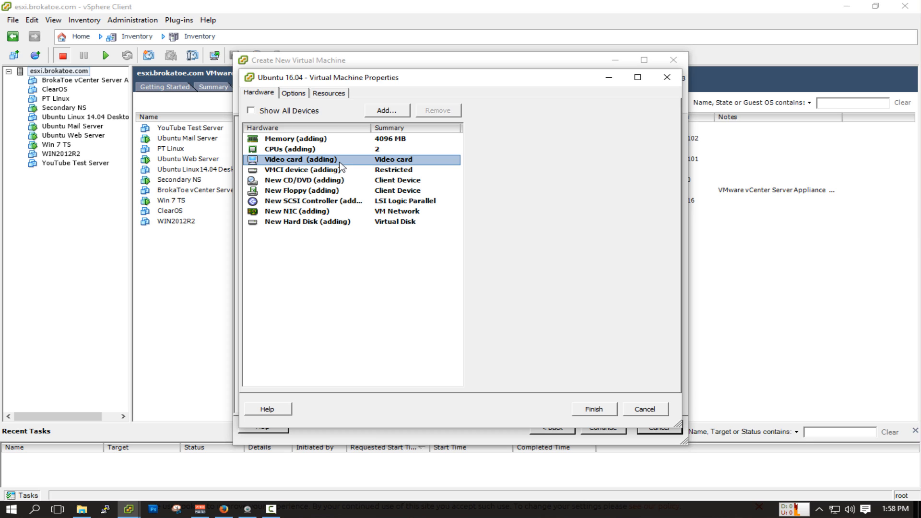
double_click(588, 199)
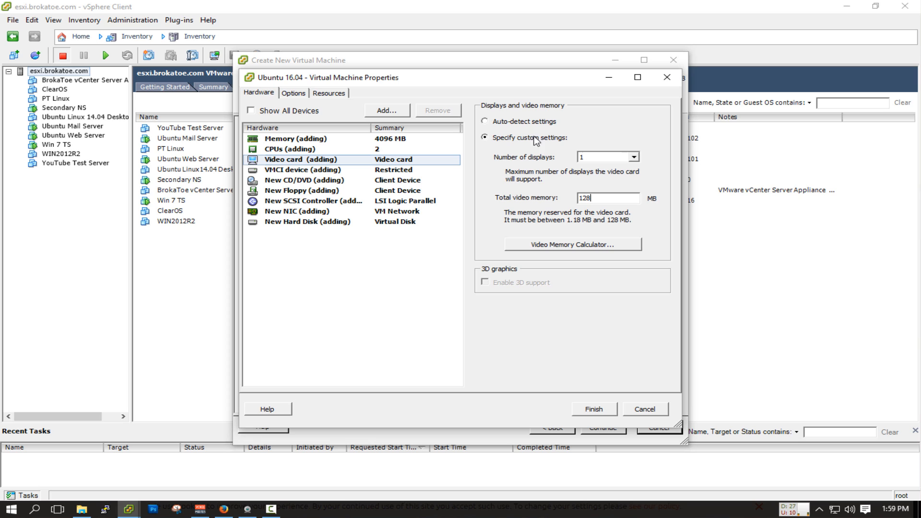
click(343, 181)
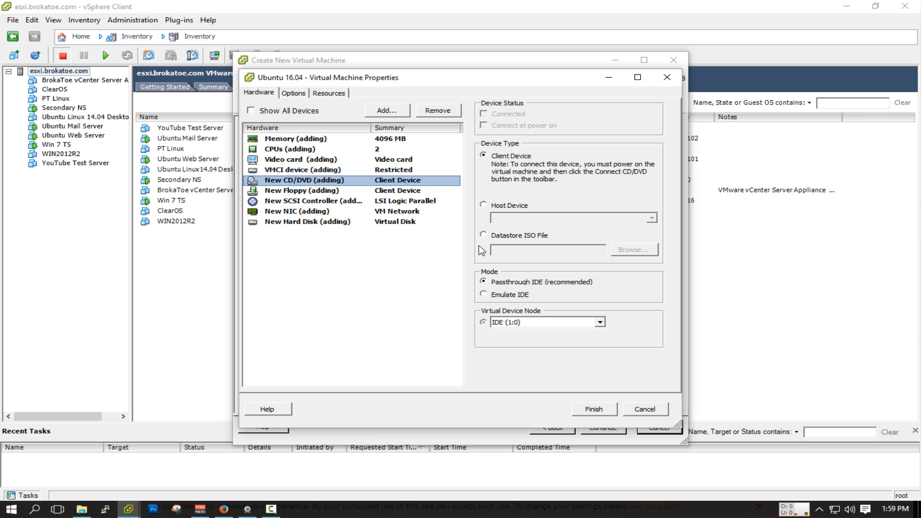
click(483, 205)
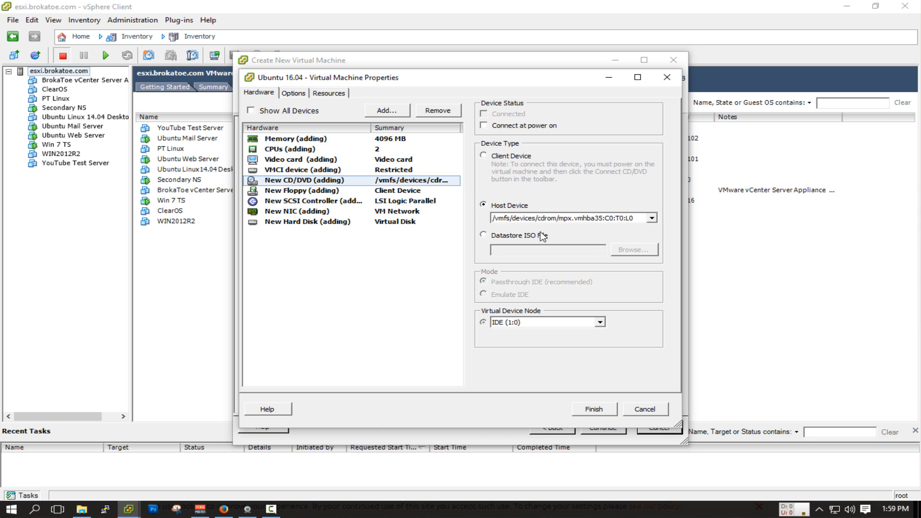
click(652, 218)
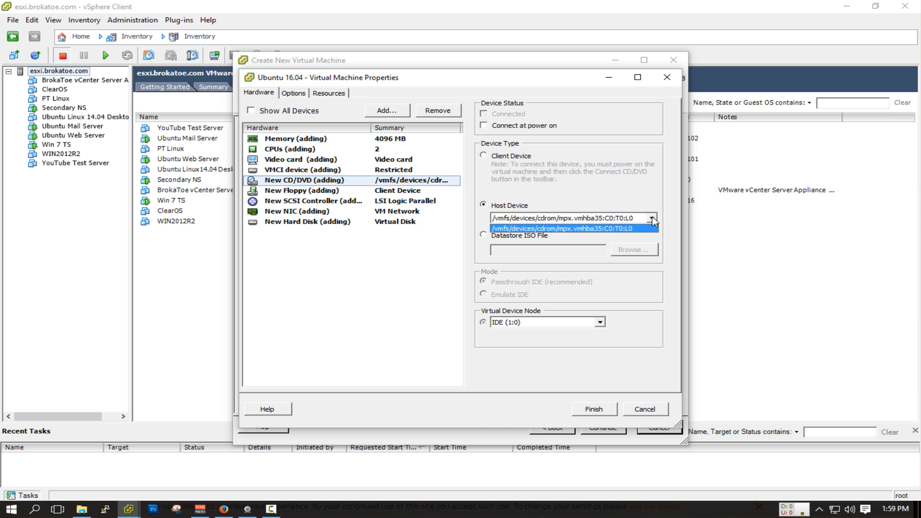
click(648, 228)
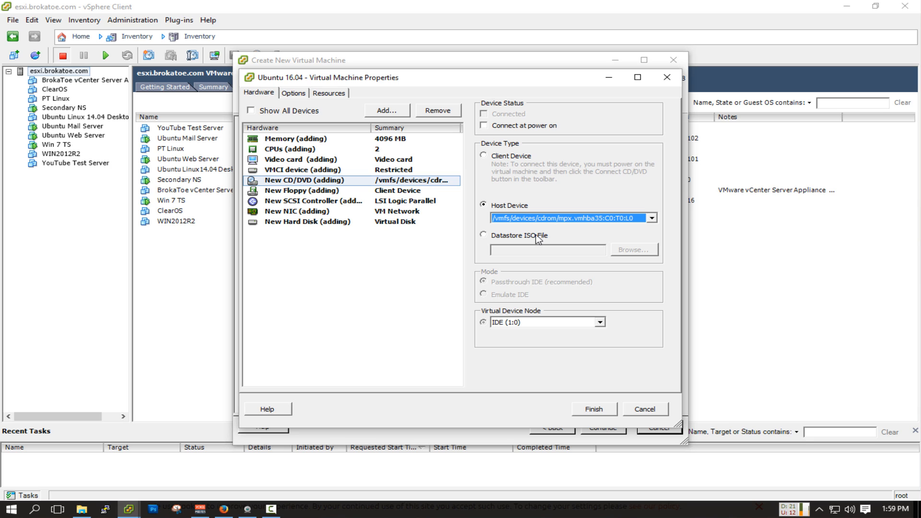
click(513, 158)
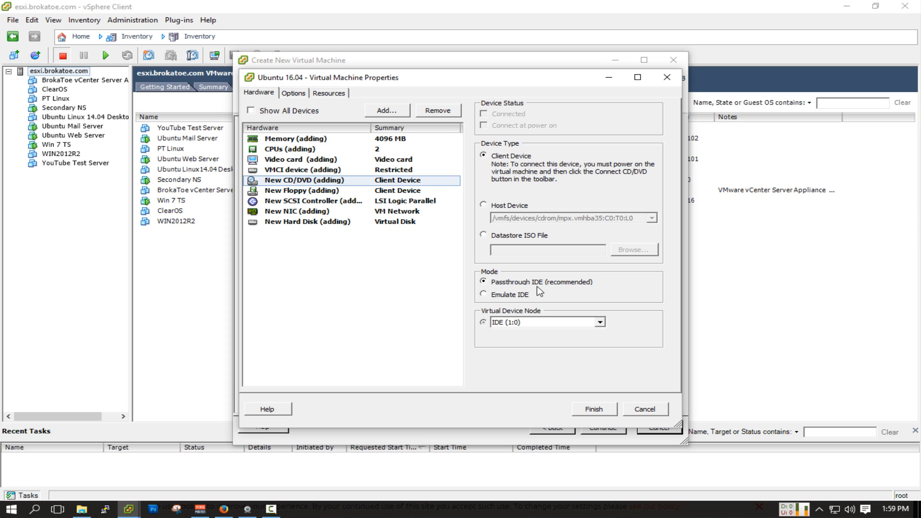
click(600, 322)
click(600, 322)
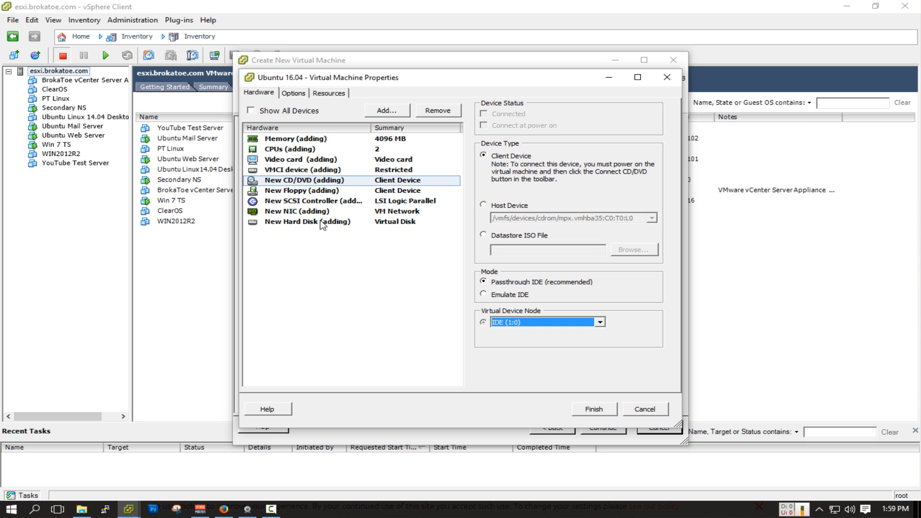
- Finish creating the Ubuntu 16.04 virtual machine and power it on
click(603, 408)
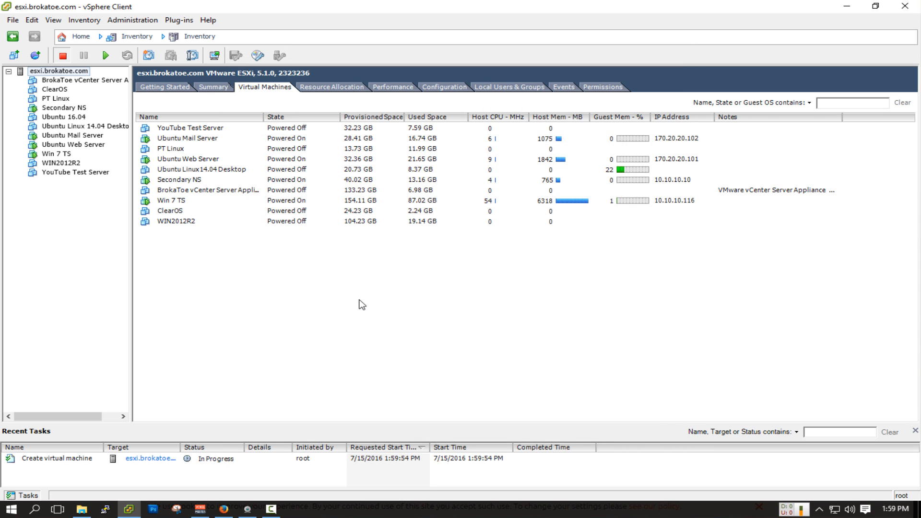
click(72, 117)
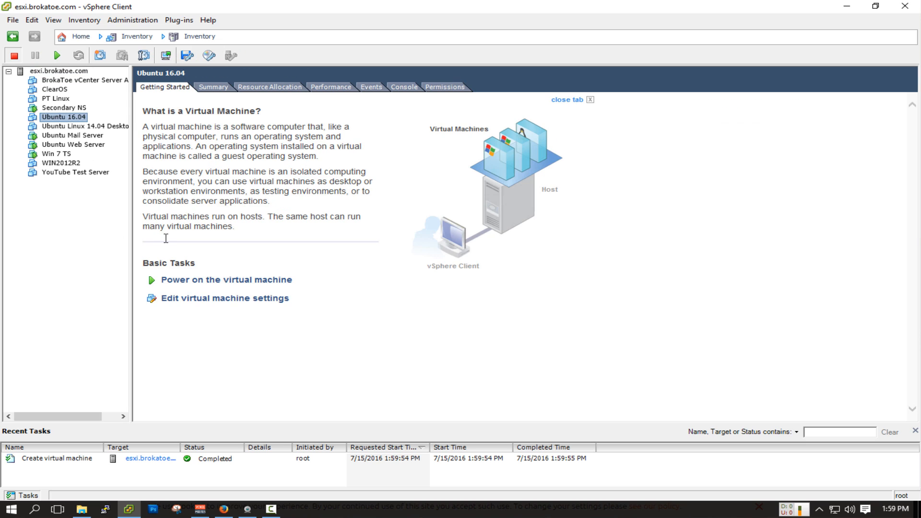
click(211, 281)
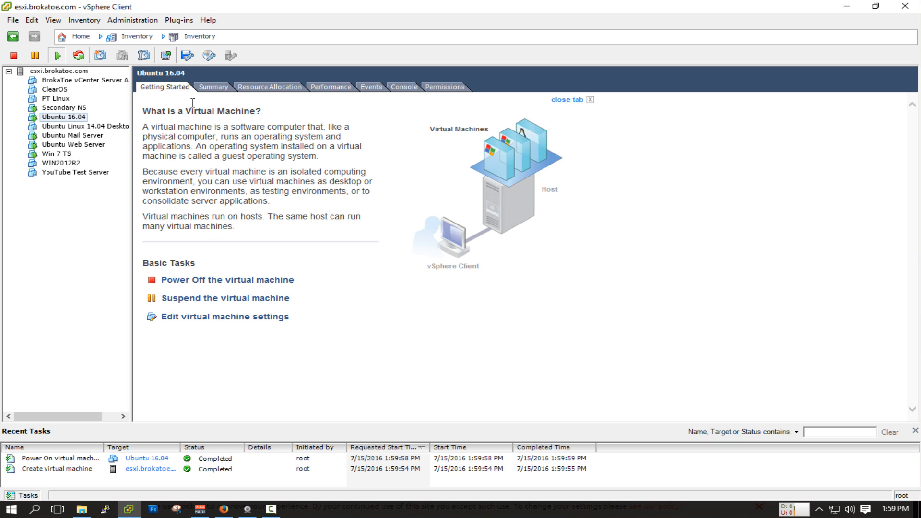
- Connect CD/DVD drive 1 to the local ISO image ubuntu-16.04-desktop-amd64.iso in Storage > Virtual Stuff > Ubuntu on the Drobo (X:) drive
click(209, 55)
mouse_move(290, 72)
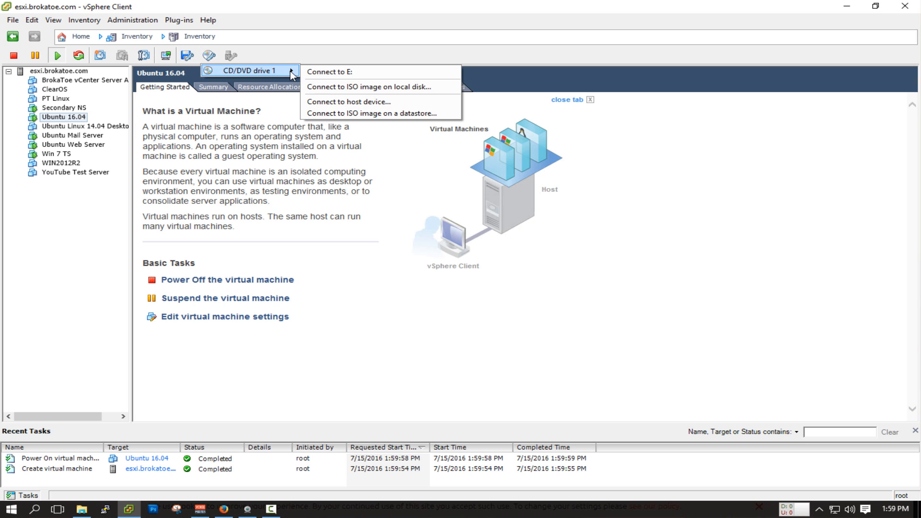
click(340, 87)
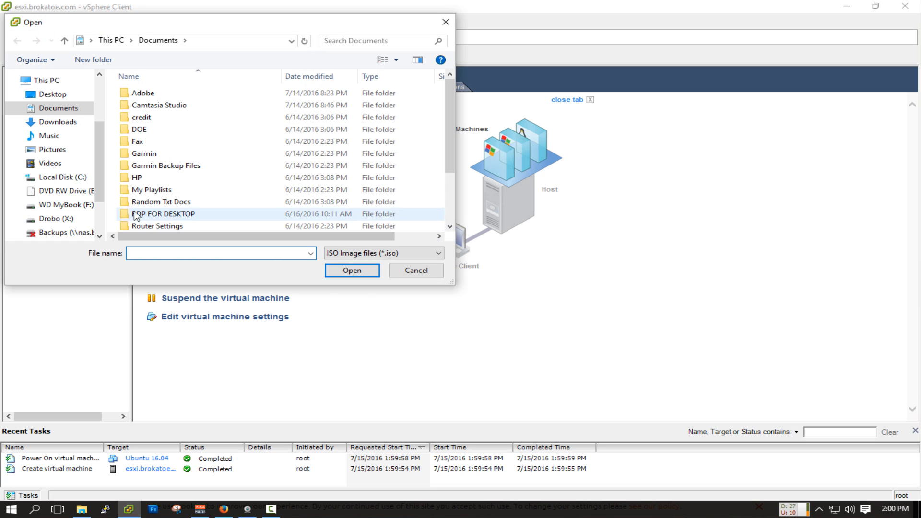
click(63, 220)
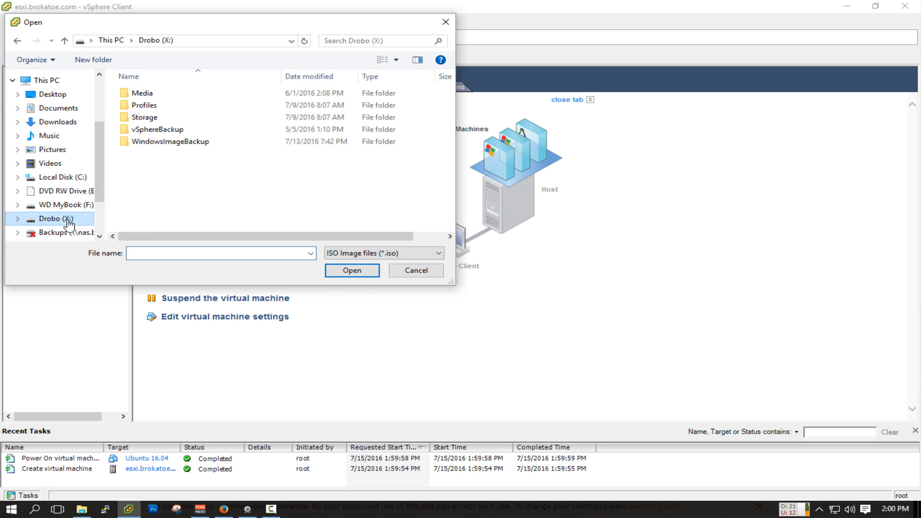
double_click(181, 117)
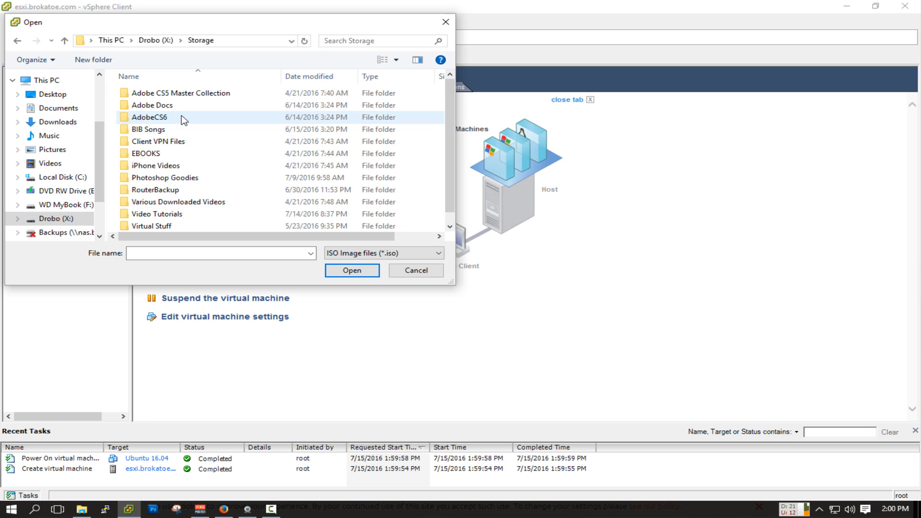
click(180, 223)
double_click(180, 224)
scroll(175, 199, down, 1)
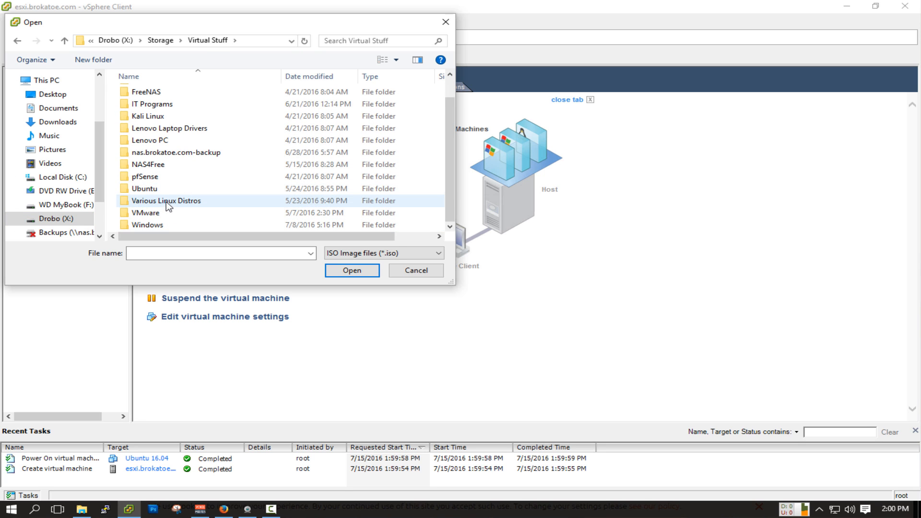
double_click(167, 189)
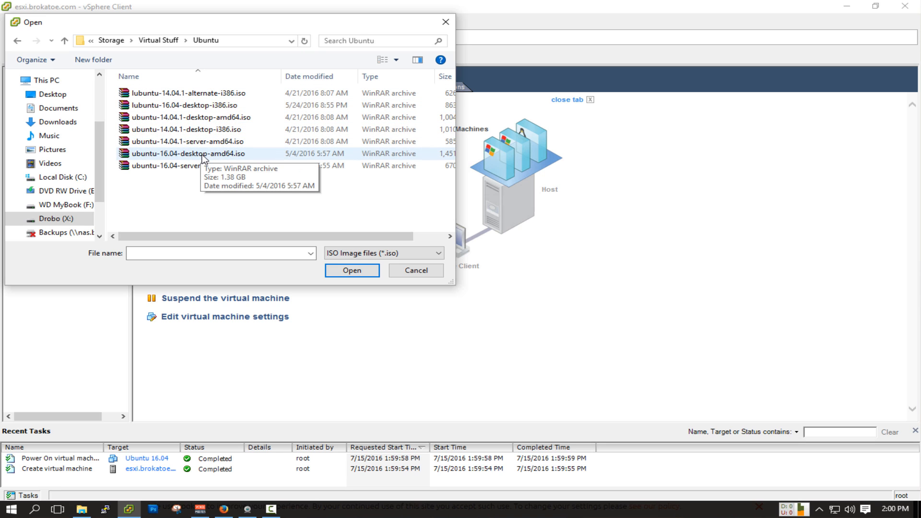
double_click(202, 154)
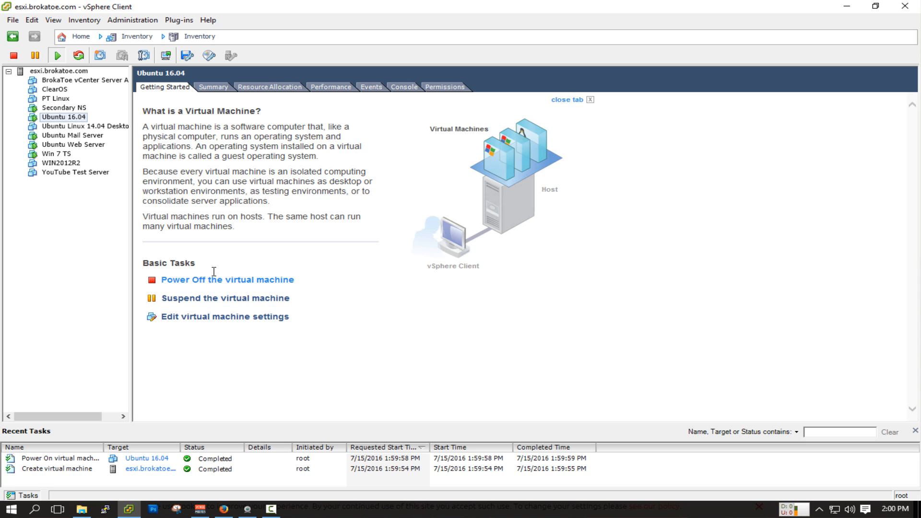
- Reset the Ubuntu 16.04 virtual machine from its summary and acknowledge the remote device notice
click(211, 88)
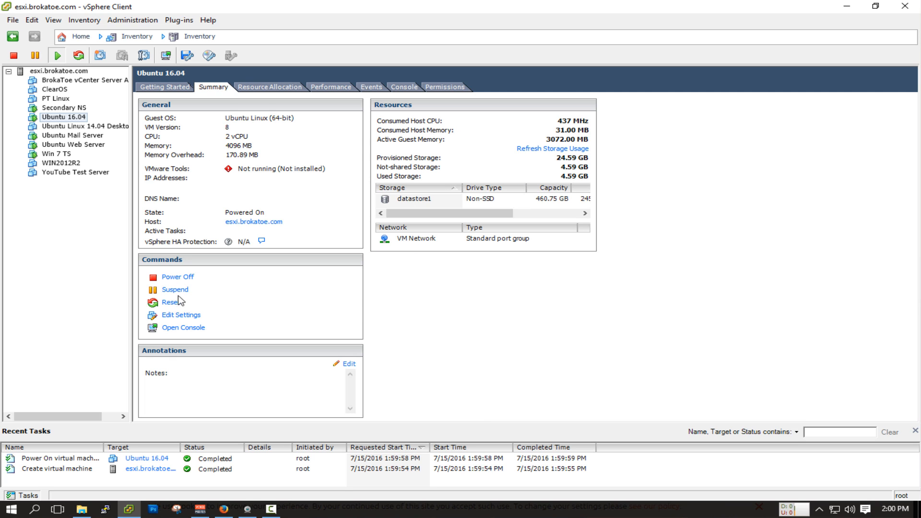
click(171, 302)
click(489, 297)
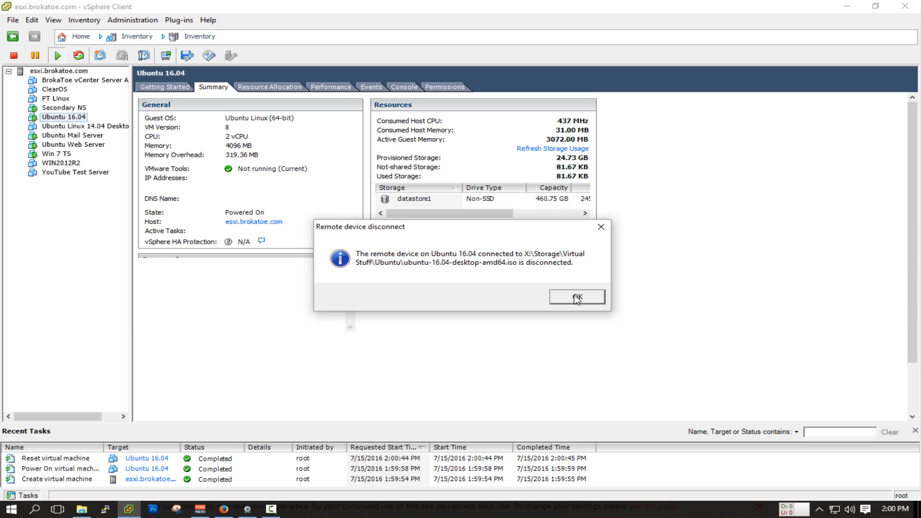
click(577, 297)
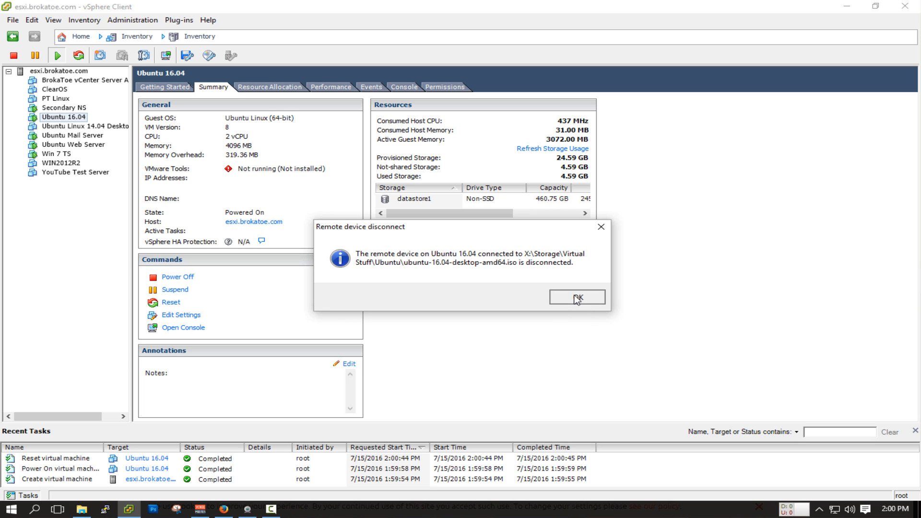
- Show the virtual machine's console and reconnect CD/DVD drive 1 to the local ubuntu-16.04-desktop-amd64.iso image
click(406, 89)
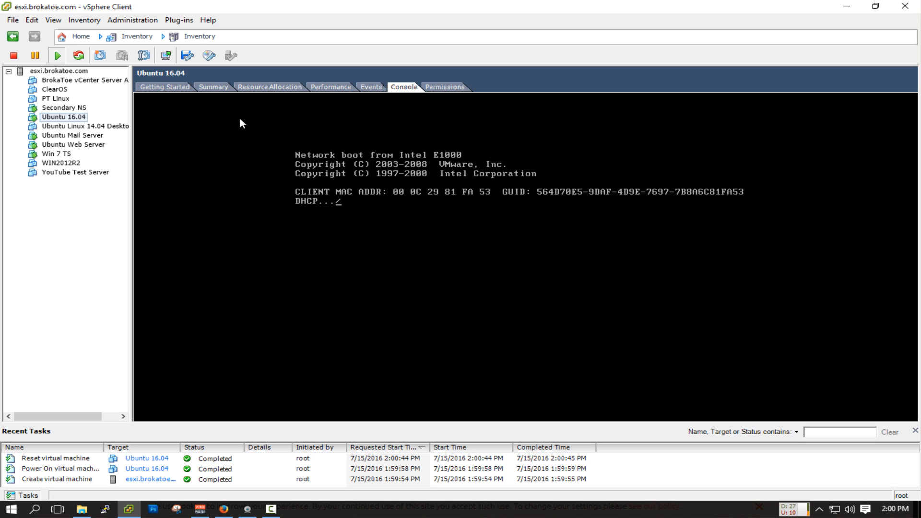
click(209, 55)
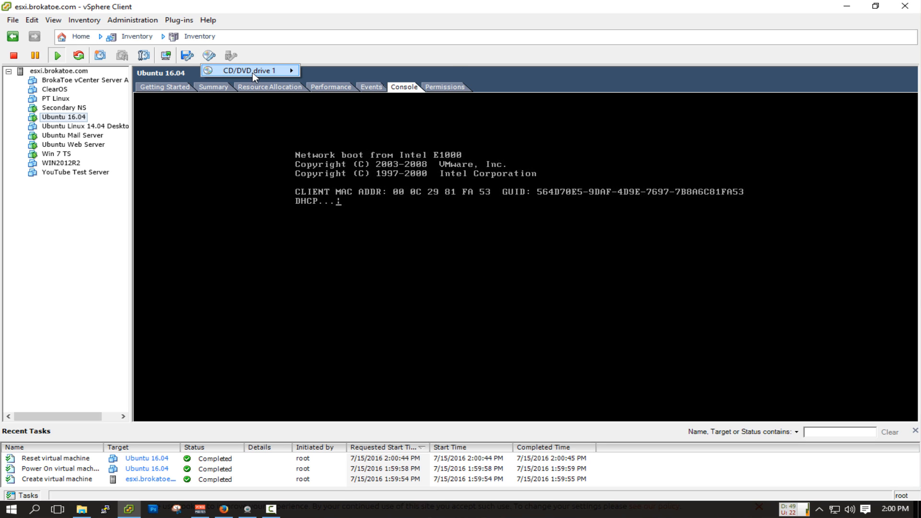
mouse_move(254, 72)
click(379, 85)
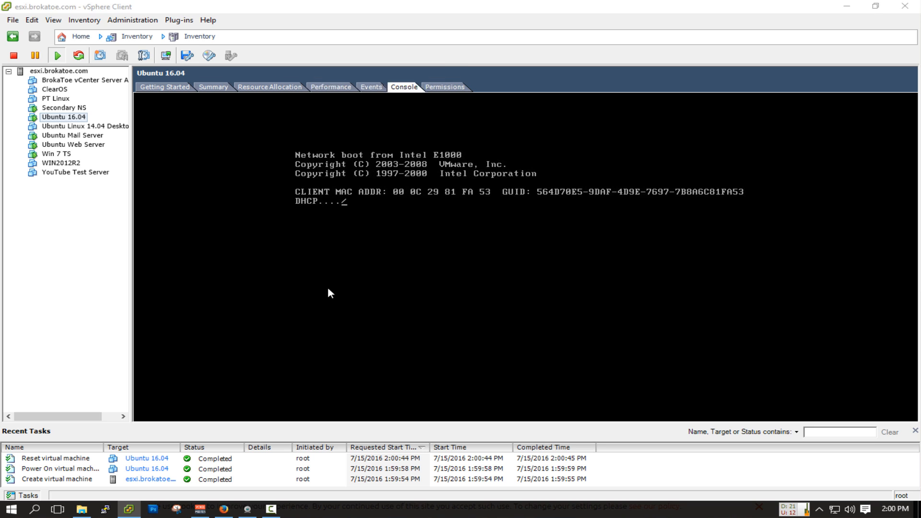
double_click(214, 155)
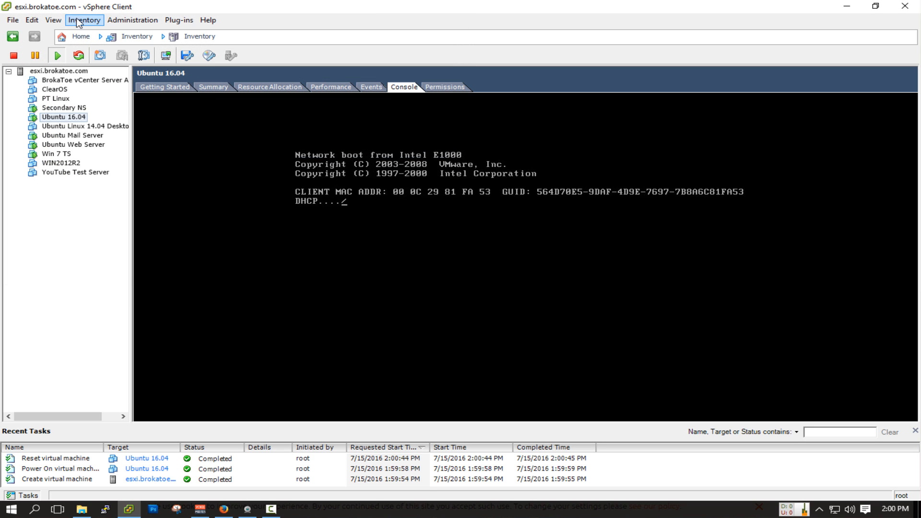
- Send Ctrl+Alt+Del to the Ubuntu 16.04 guest to restart it from the connected ISO
right_click(80, 119)
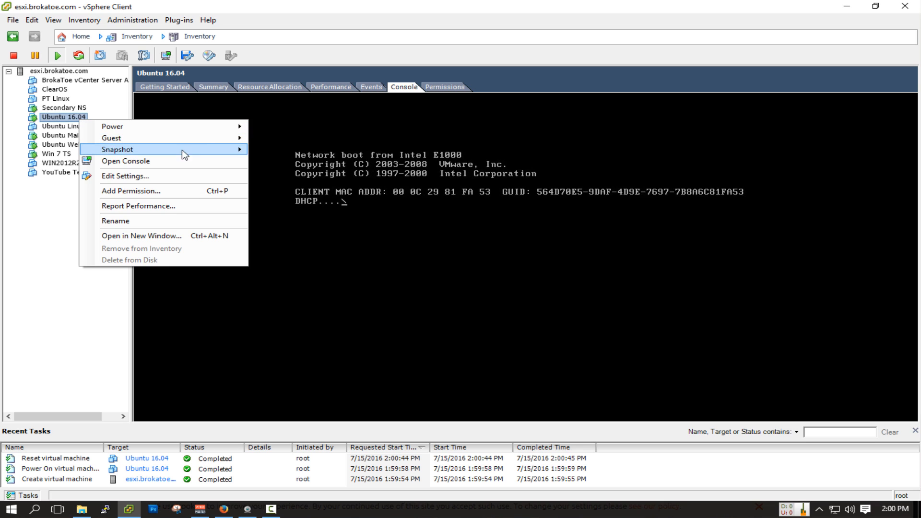
mouse_move(218, 141)
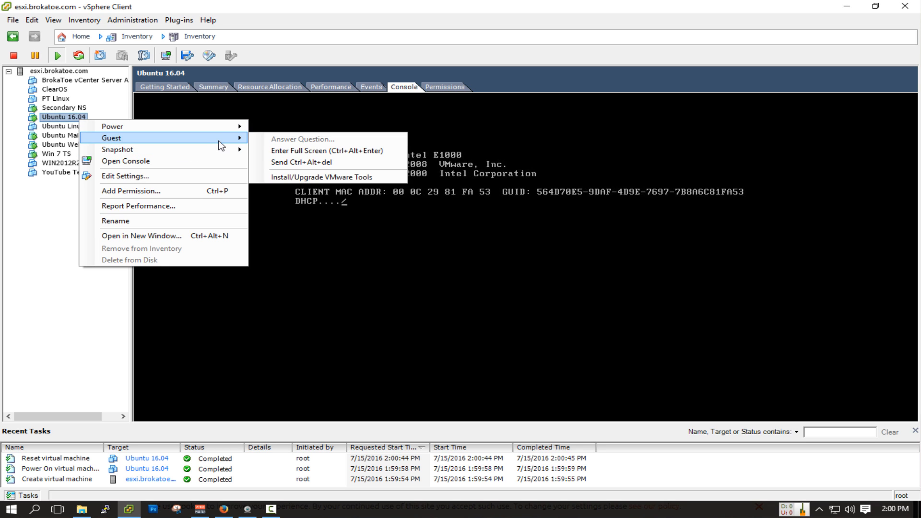
click(301, 163)
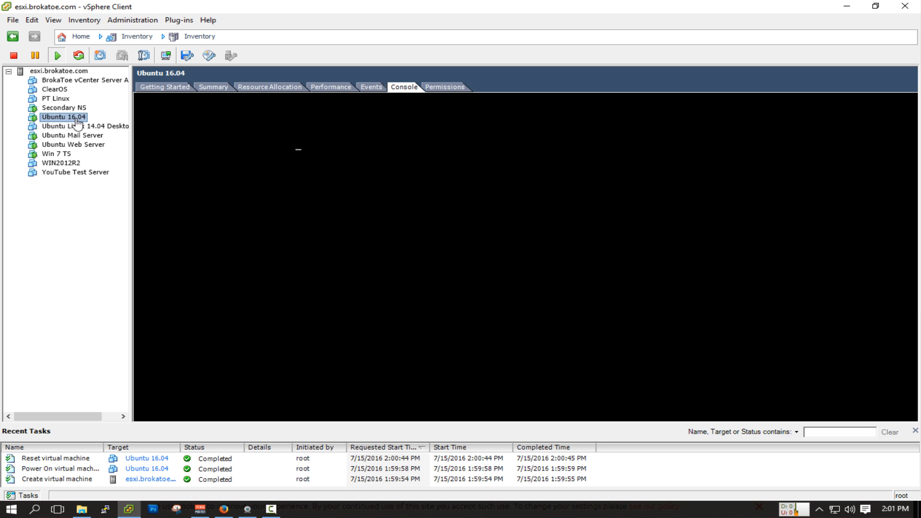
- Open the Ubuntu 16.04 console in its own window and place it over the main window's Getting Started page
right_click(77, 121)
click(178, 159)
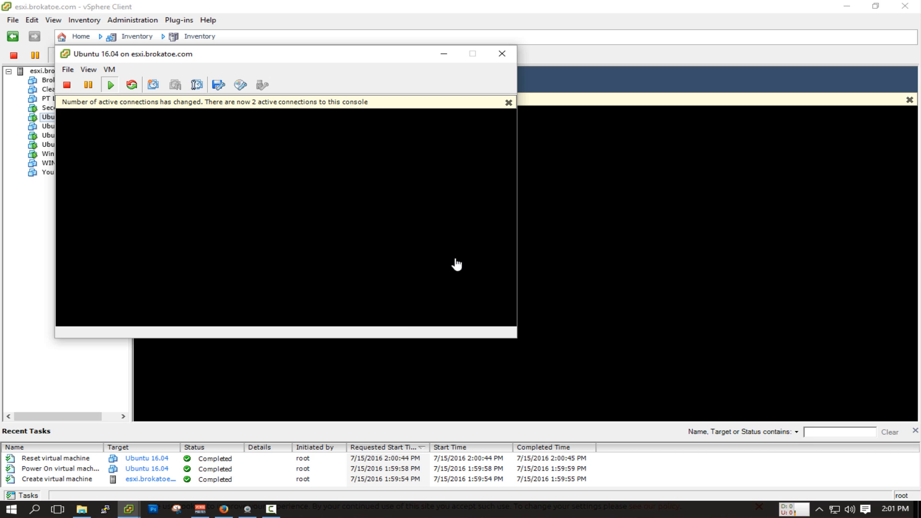
drag(344, 55, 487, 72)
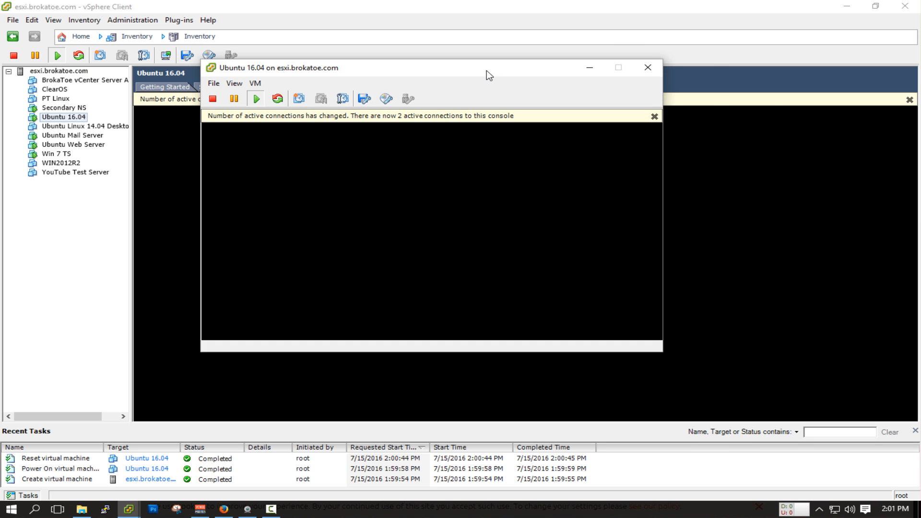
click(163, 97)
click(164, 88)
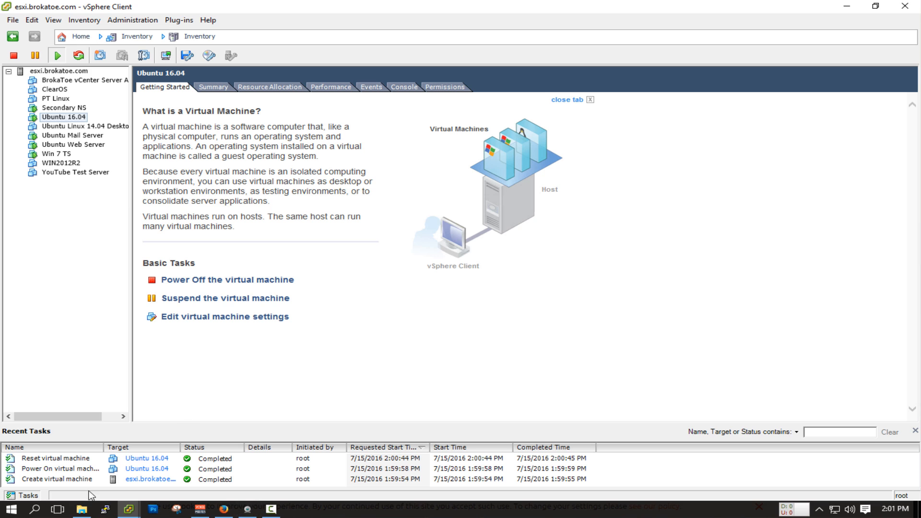
mouse_move(128, 508)
click(237, 470)
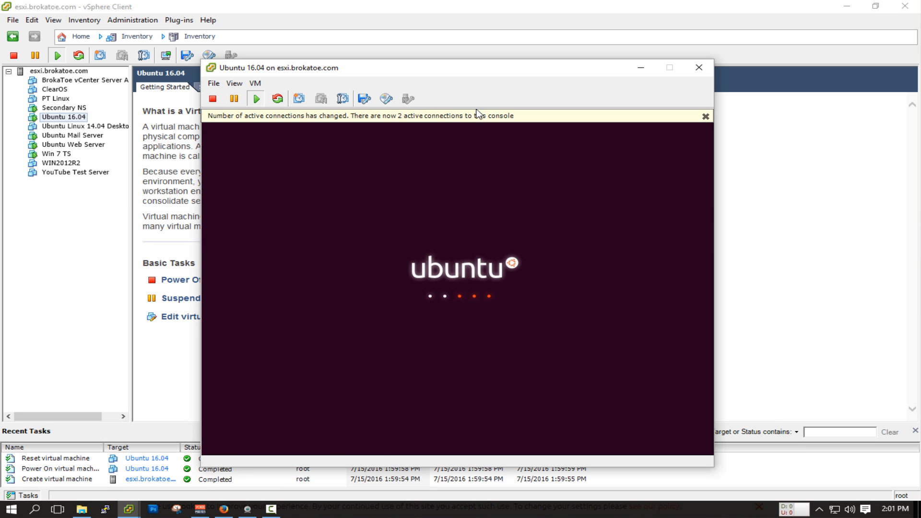
drag(483, 72, 483, 39)
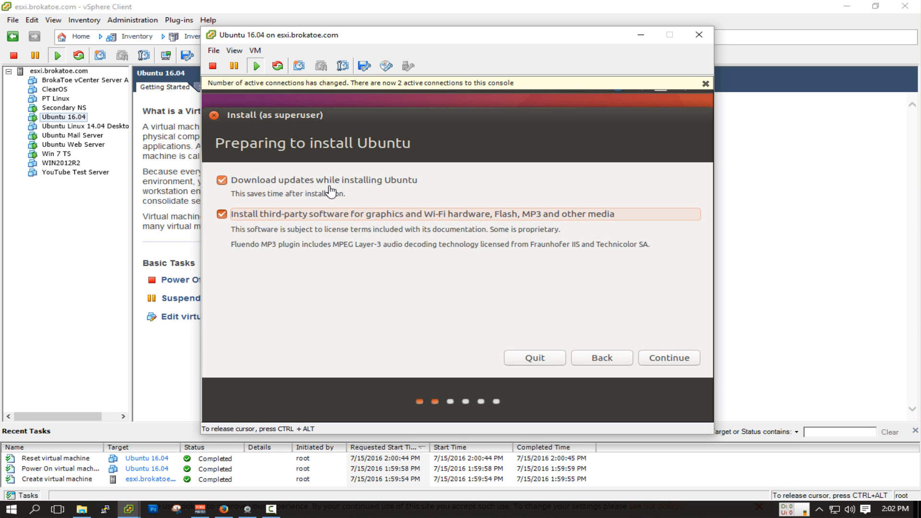
- Continue the Ubuntu installation with update downloads and third-party software enabled, and restart the machine when installation completes
click(658, 360)
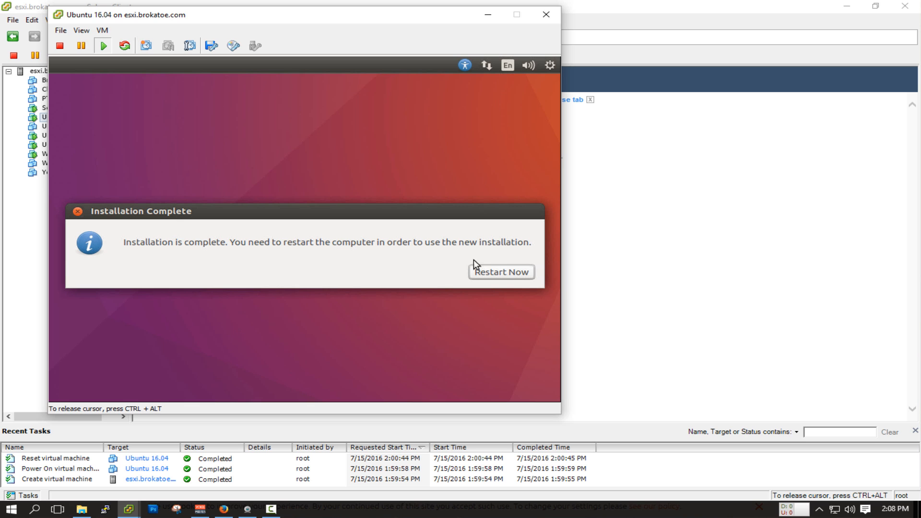
click(491, 278)
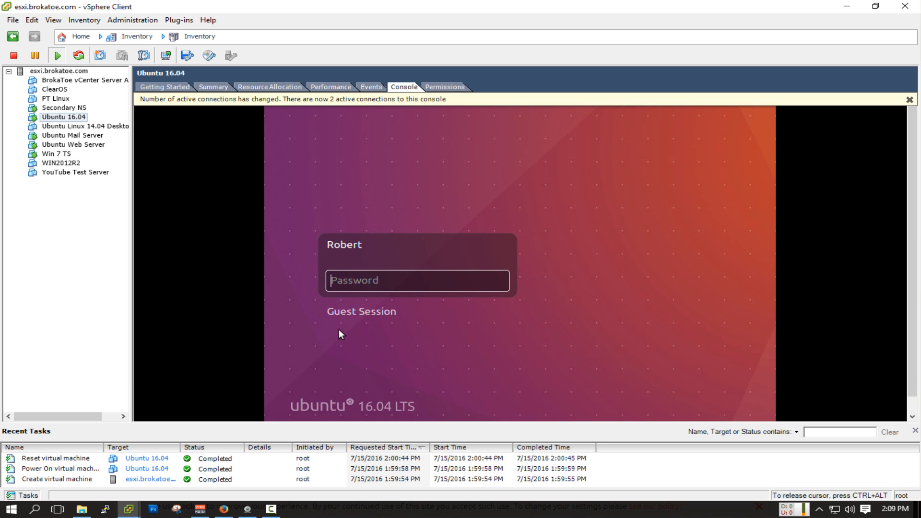
key(Num_Lock)
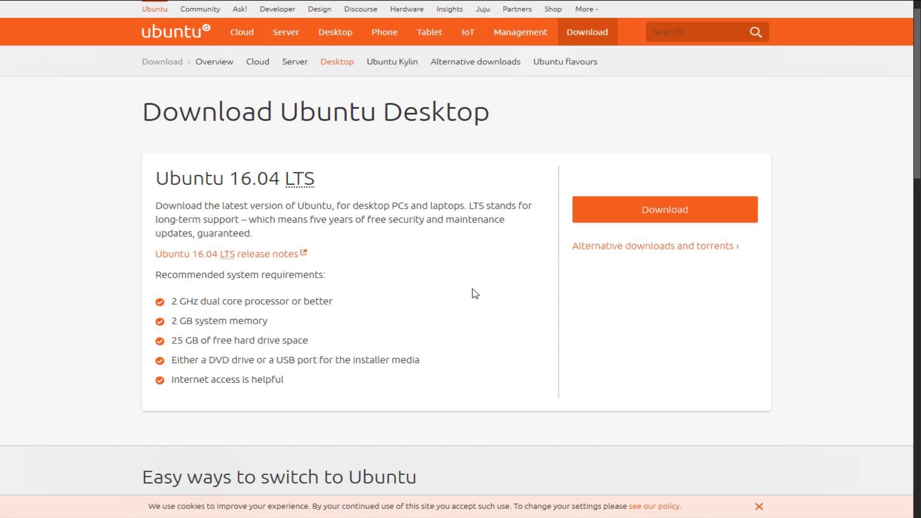
- In the web browser, search for realvnc and view the Windows VNC 5.3.2 download on its Download VNC page
mouse_move(431, 5)
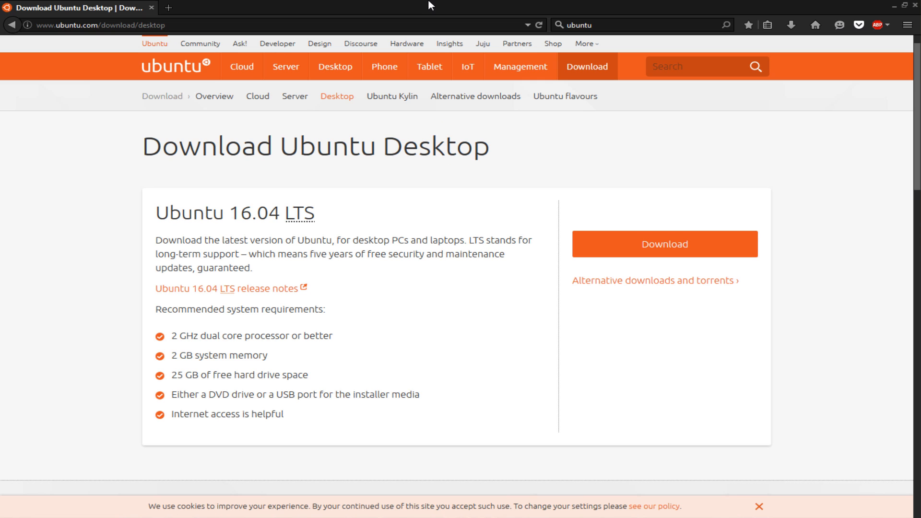
click(586, 26)
text(realvnc)
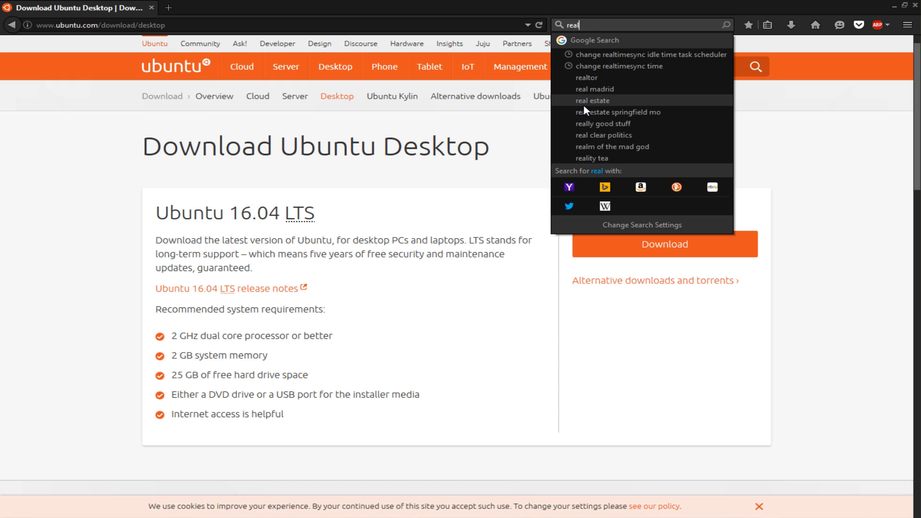
key(Return)
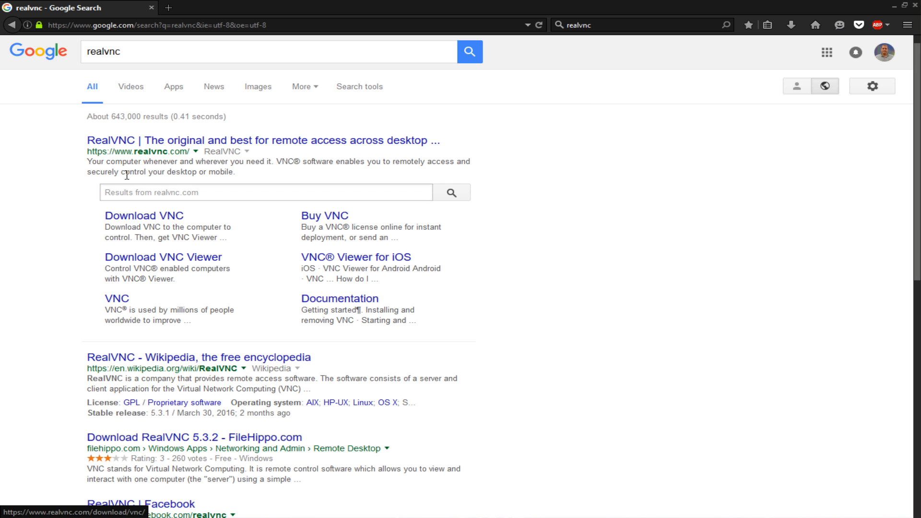
click(156, 217)
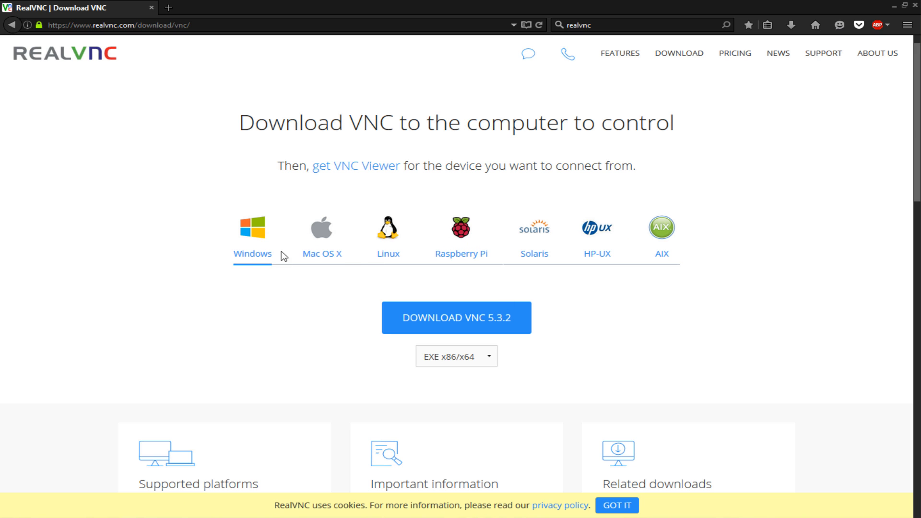
click(468, 330)
click(894, 5)
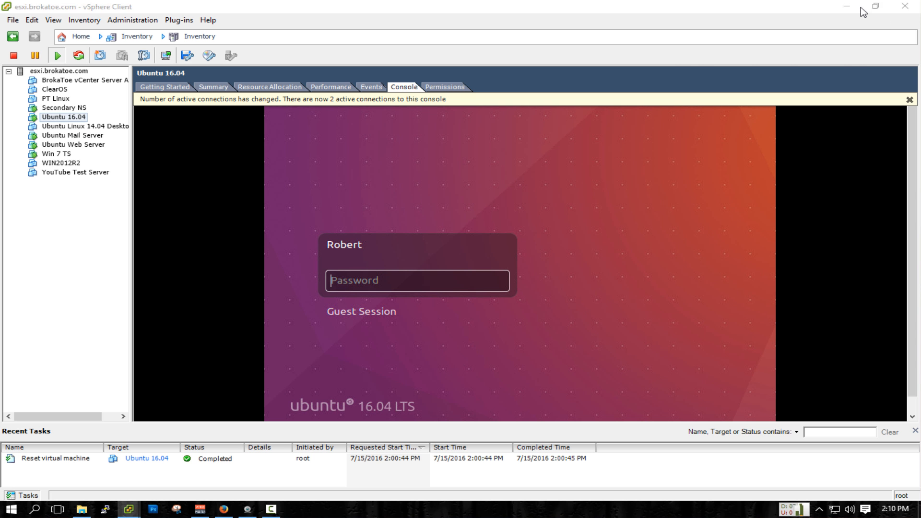
- Minimize the main vSphere Client window and open a terminal in the Ubuntu guest
click(858, 7)
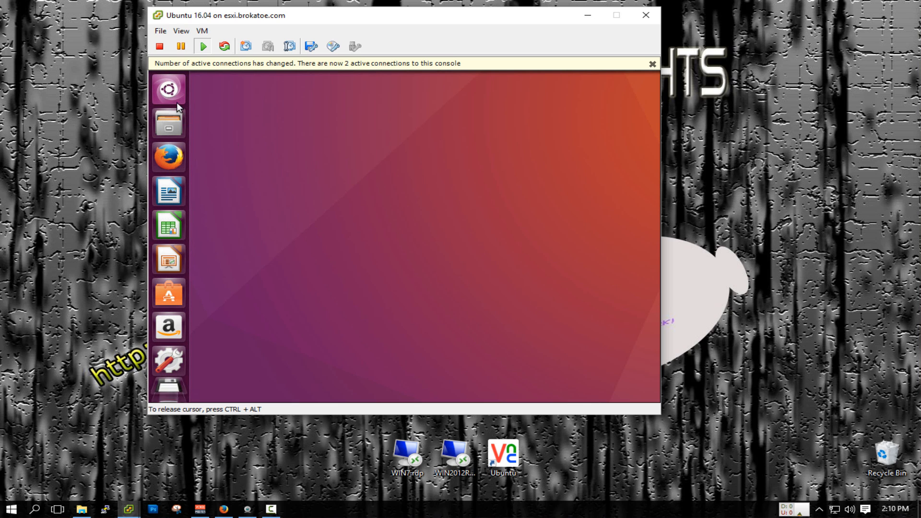
click(169, 90)
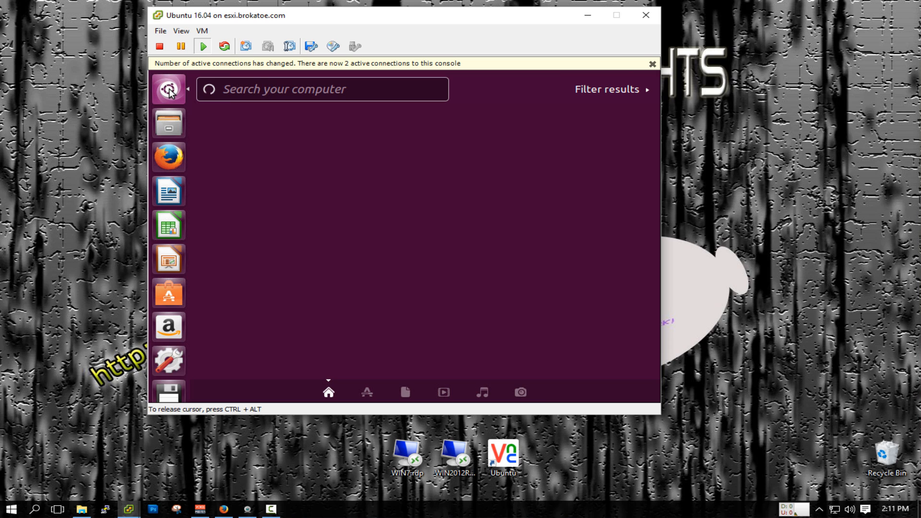
text(terminal)
key(Num_Lock)
key(Return)
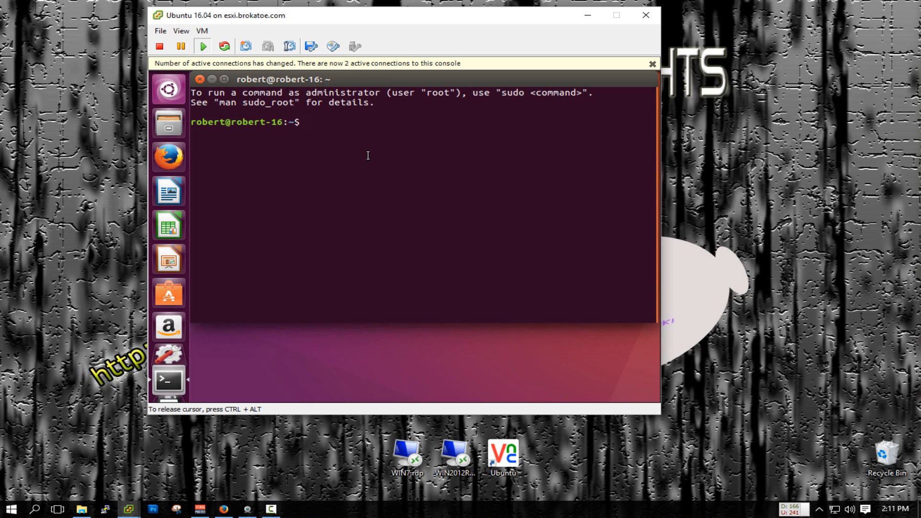
- Run sudo apt update && sudo apt upgrade -y in the terminal, authenticating with the account password
text(sudo)
text( apt-get)
key(BackSpace)
key(BackSpace)
key(BackSpace)
key(BackSpace)
text(update &&)
text( sudo a)
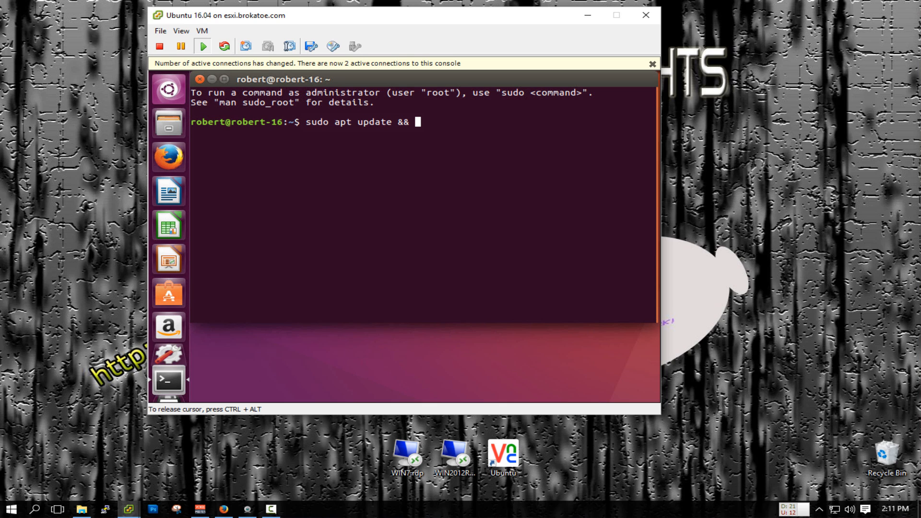
text(pt upgrade -y)
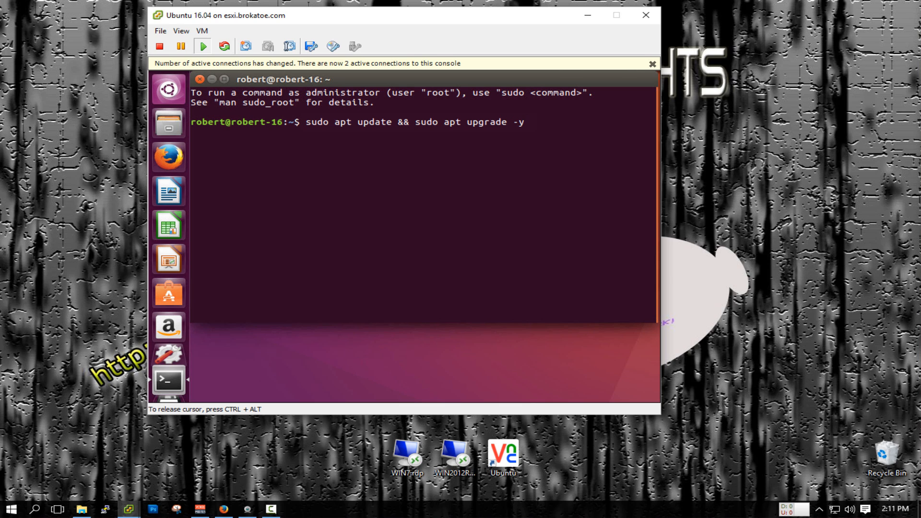
key(Return)
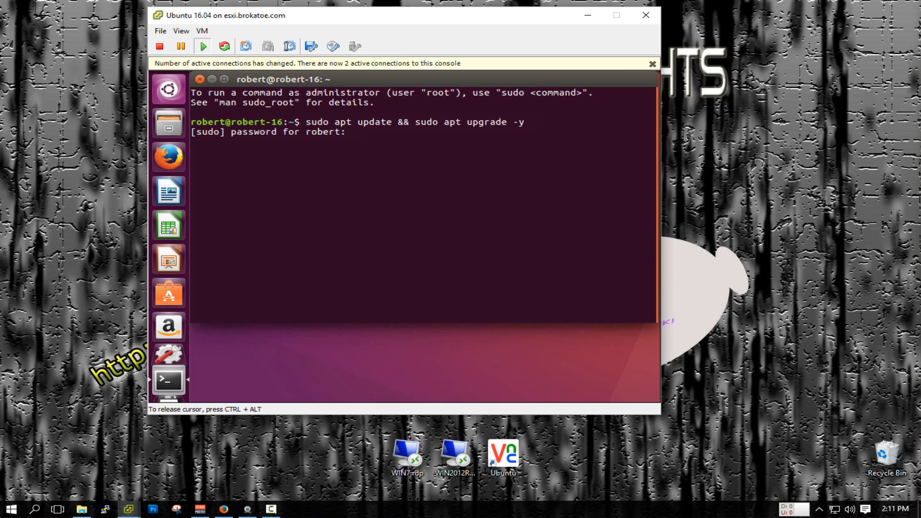
key(Return)
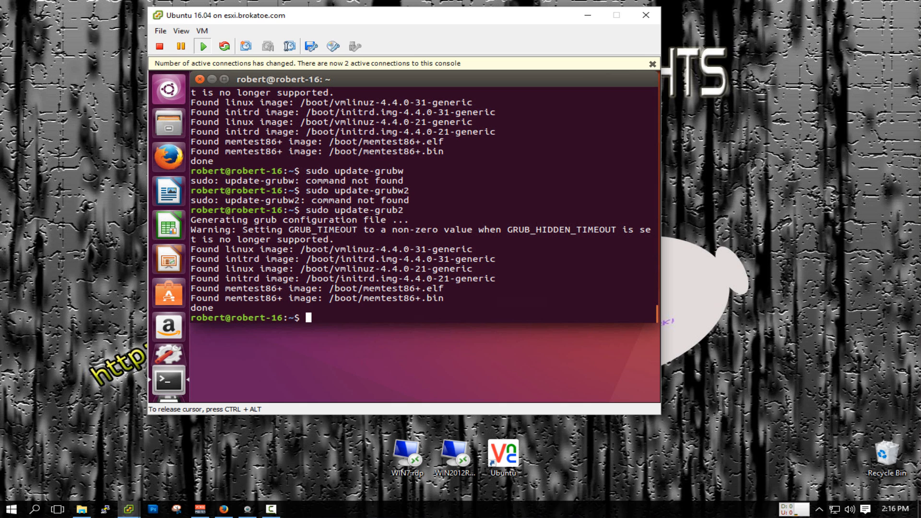
- Reboot the Ubuntu guest with sudo reboot and dismiss the console's active connections notice
text(sudo reboot)
key(Return)
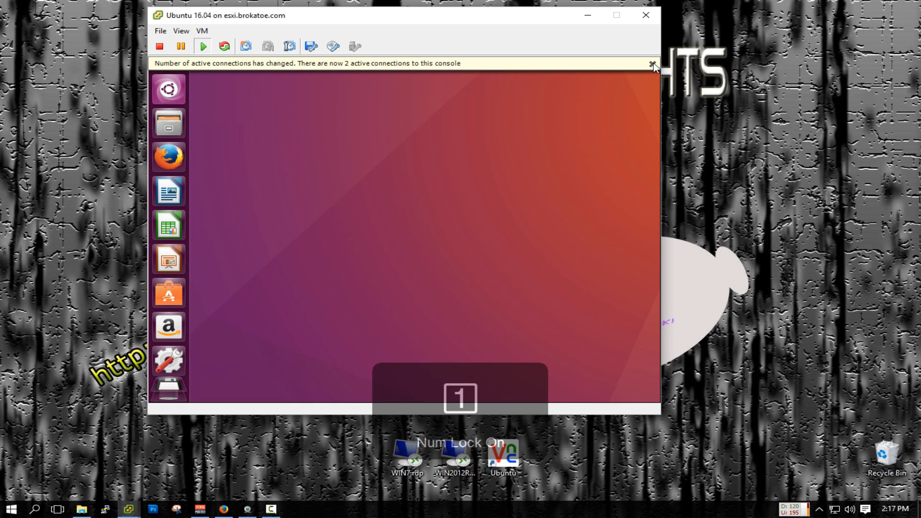
click(652, 64)
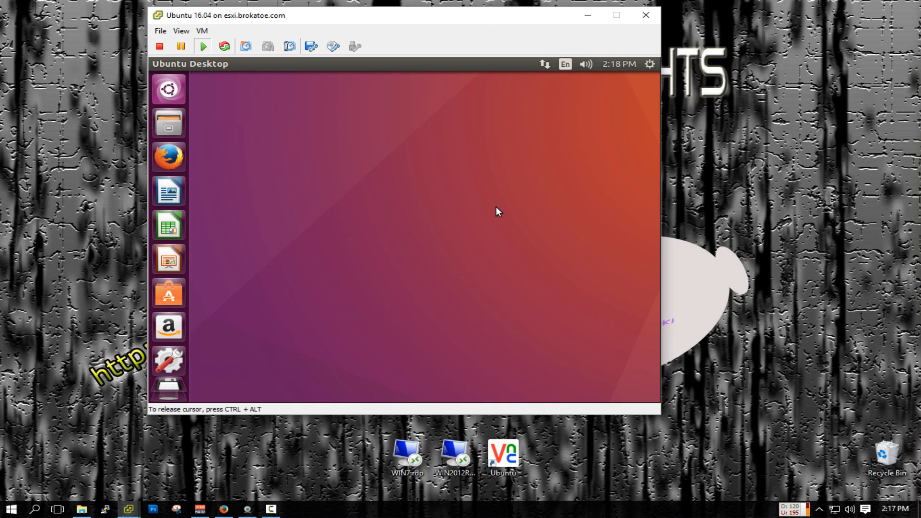
- Find Desktop Sharing in the Ubuntu application search and open its preferences
click(167, 91)
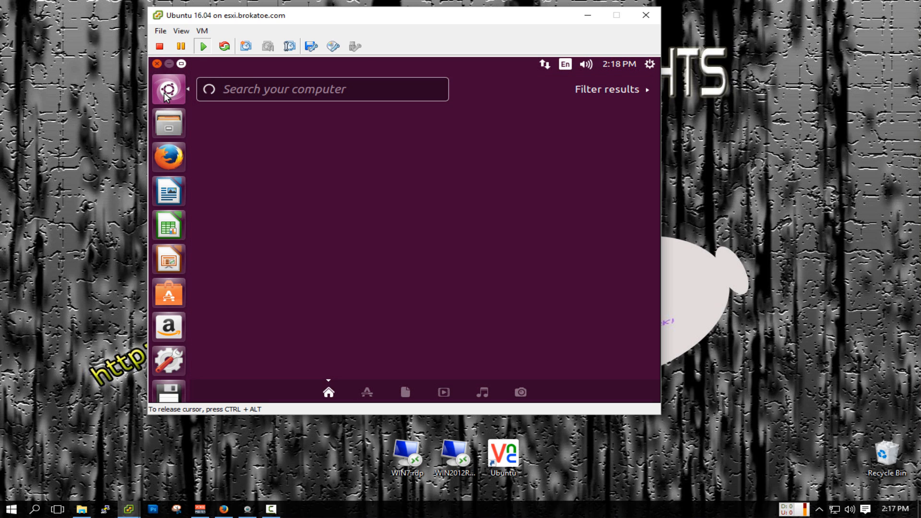
text(desktop shar)
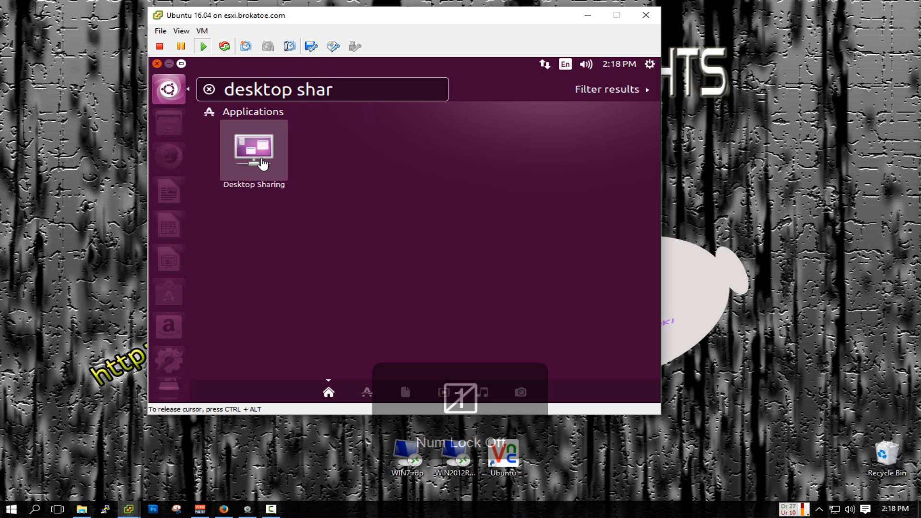
click(261, 161)
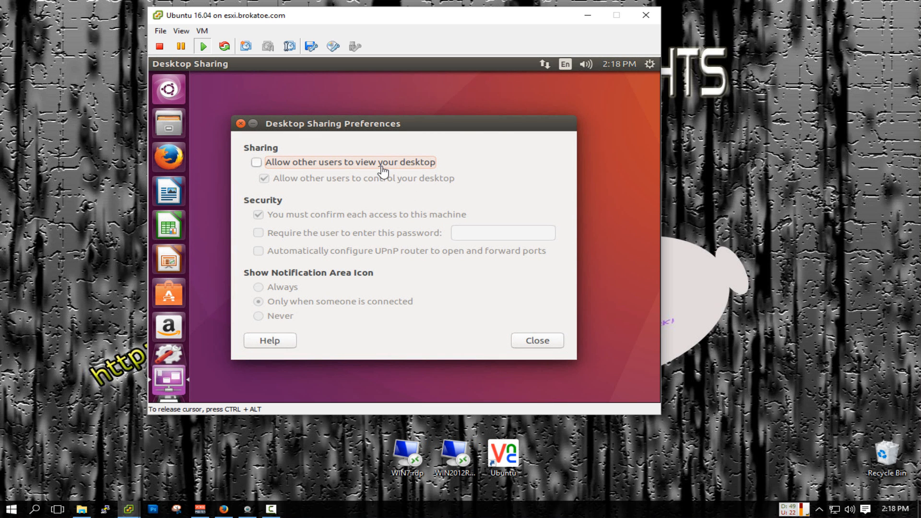
- Allow other users to view and control the desktop, turn off access confirmation, require the sharing password, and close the preferences
click(258, 162)
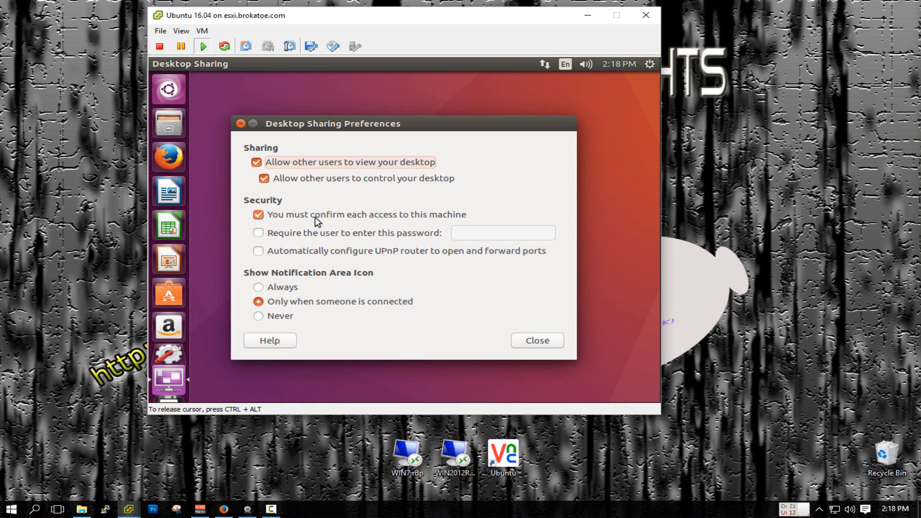
click(258, 215)
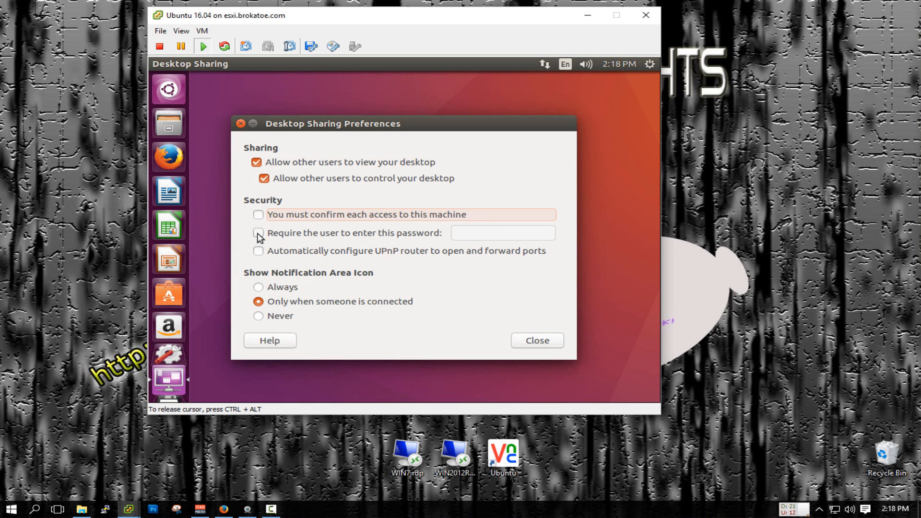
click(258, 233)
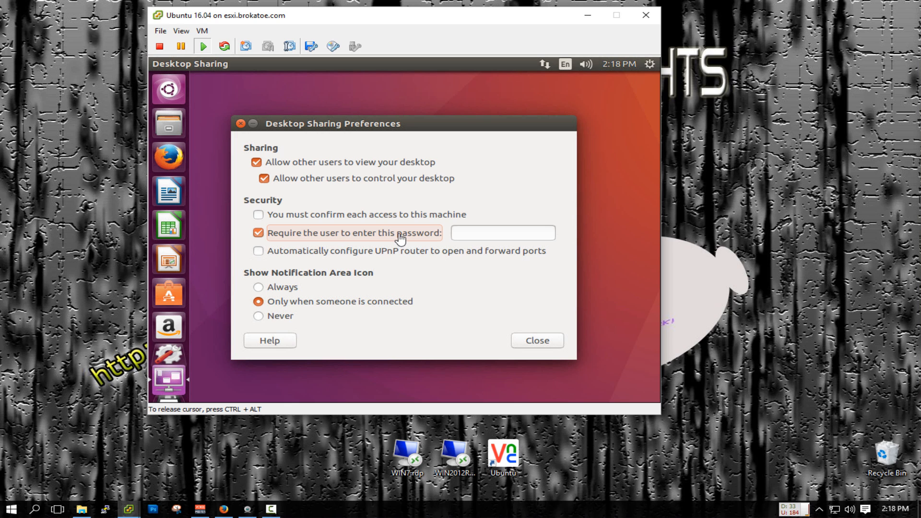
click(463, 233)
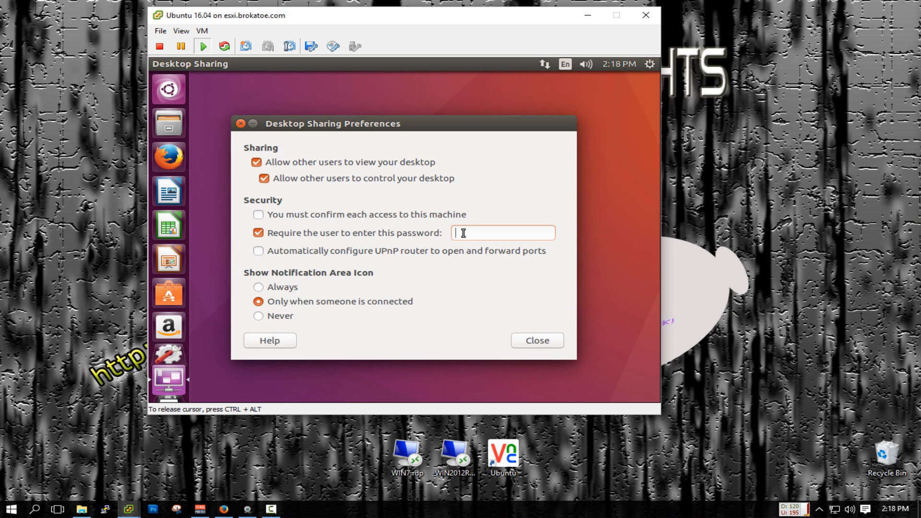
text(*******)
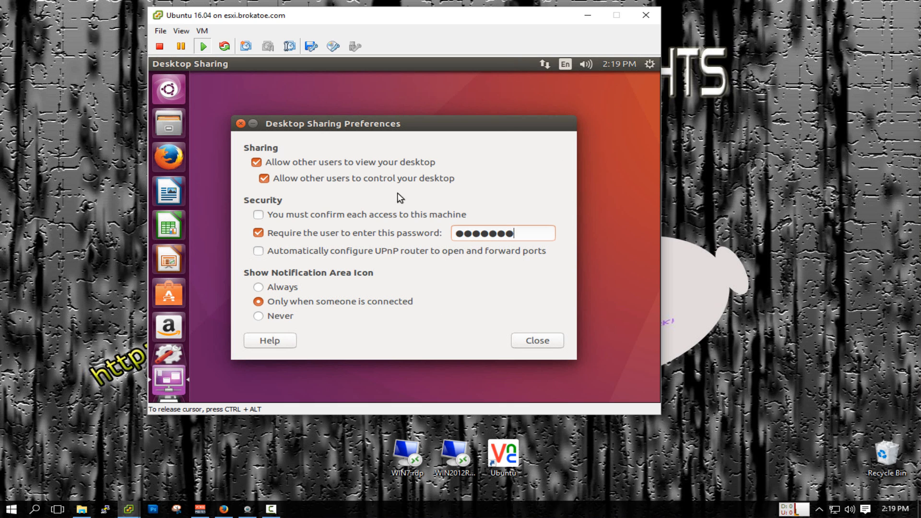
click(536, 341)
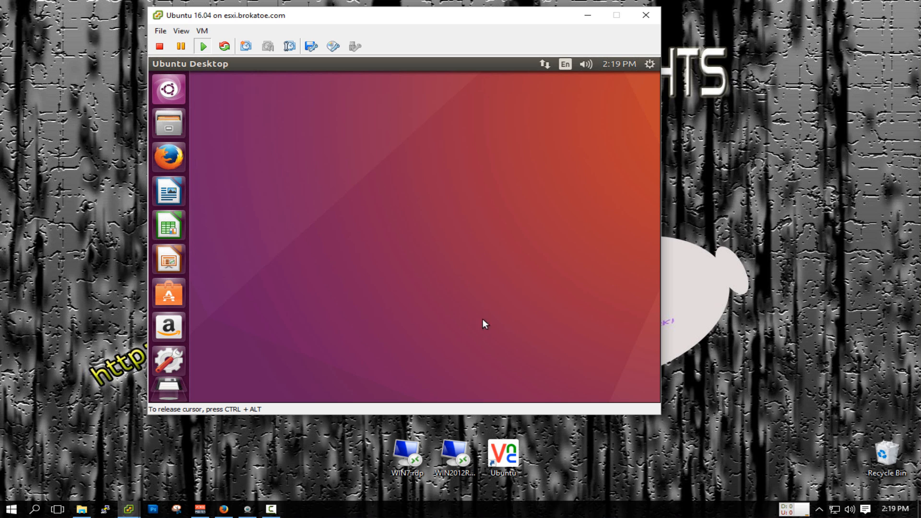
key(ctrl+alt)
click(704, 337)
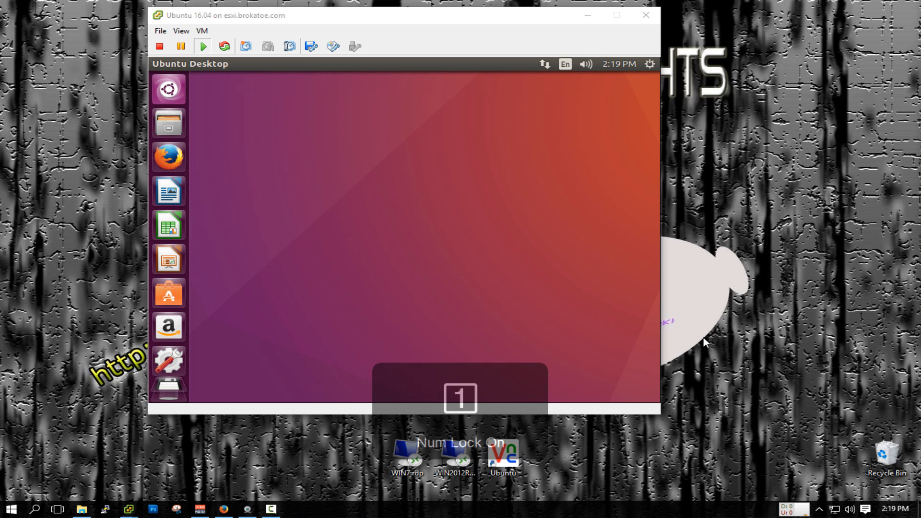
- Open a terminal in the Ubuntu guest and run ifconfig to read its IP address, then release the cursor to the host
click(171, 101)
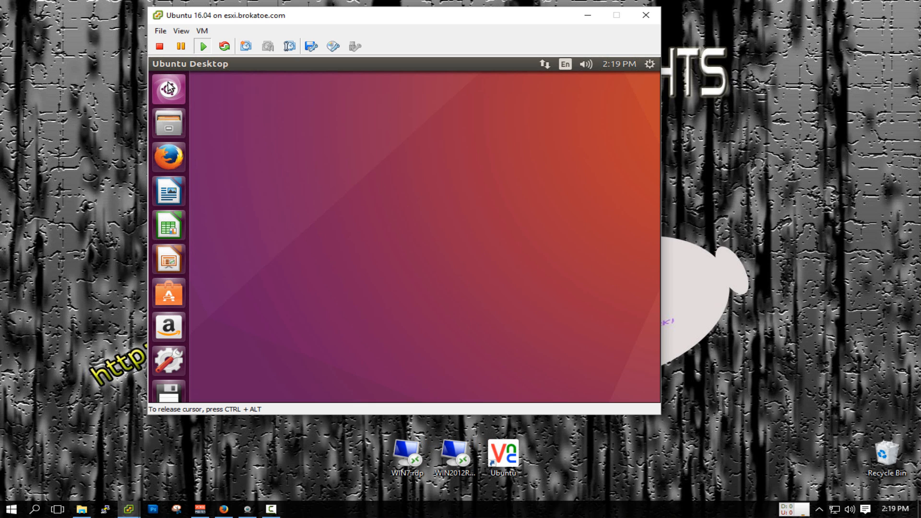
click(169, 87)
text(term)
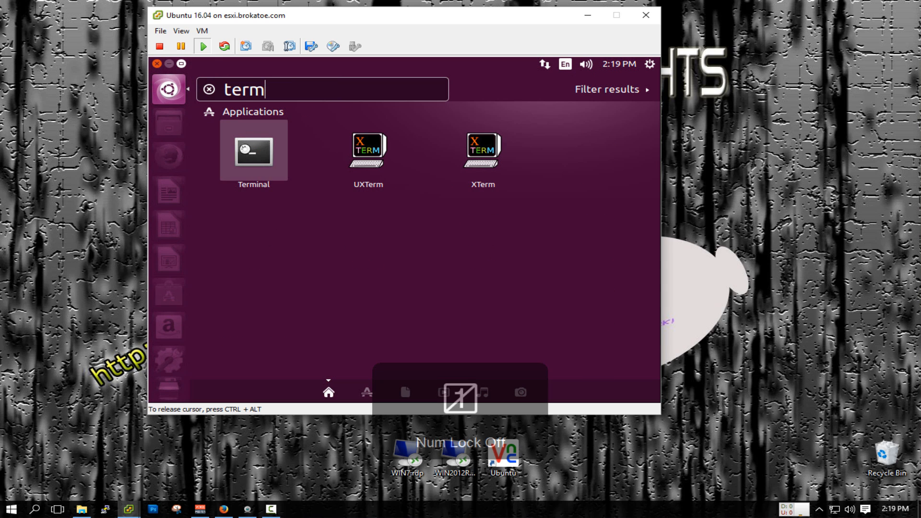
click(257, 155)
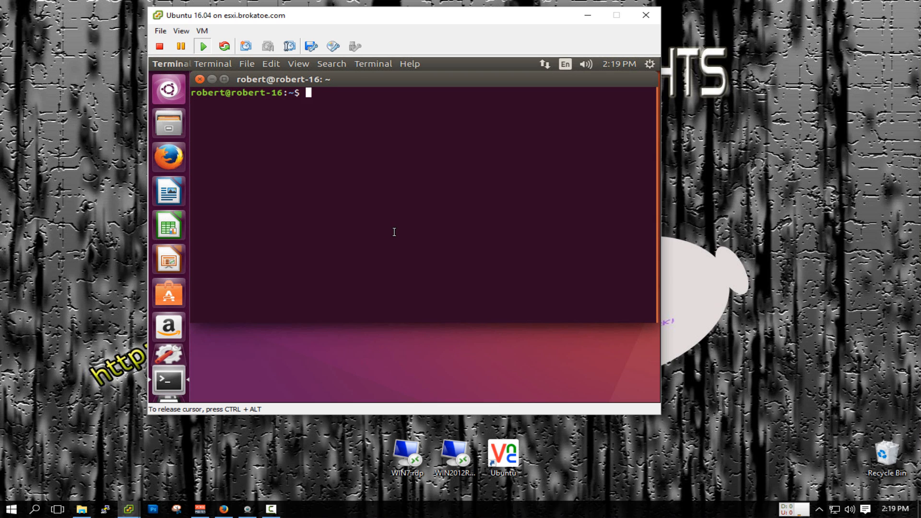
text(ifconfig)
key(Return)
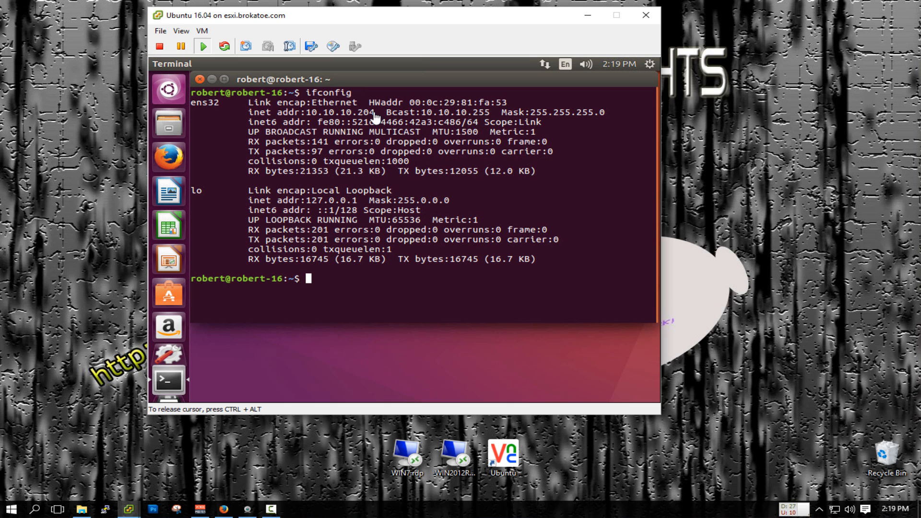
key(ctrl+alt)
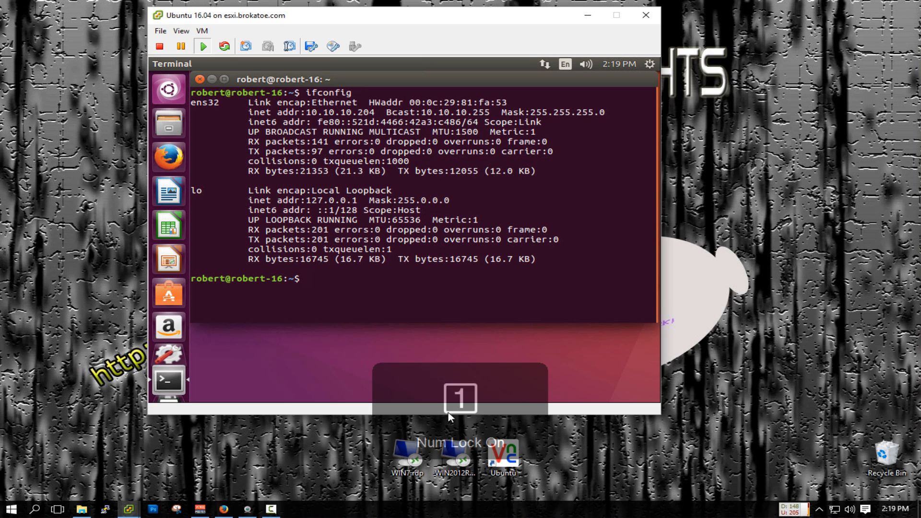
- Open VNC Viewer from the host desktop's Ubuntu shortcut and set the VNC server to 10.10.10.204
double_click(520, 463)
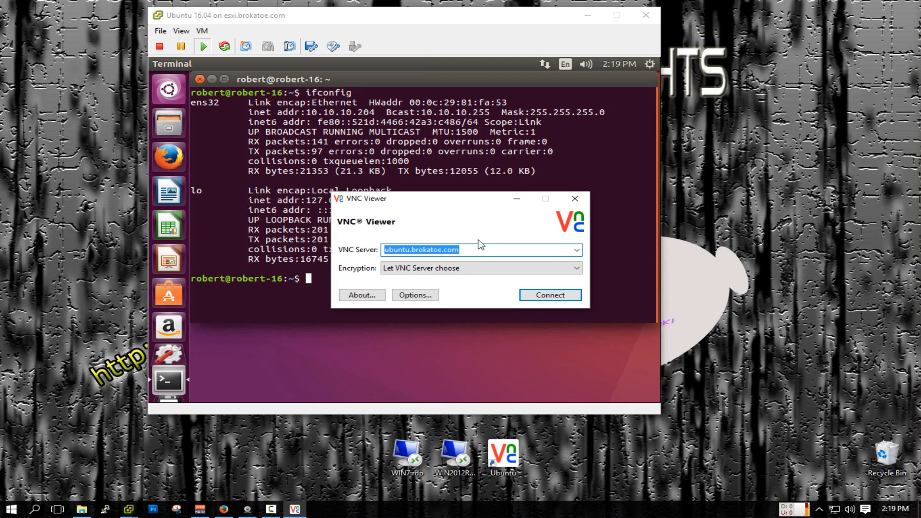
text(10.10.10)
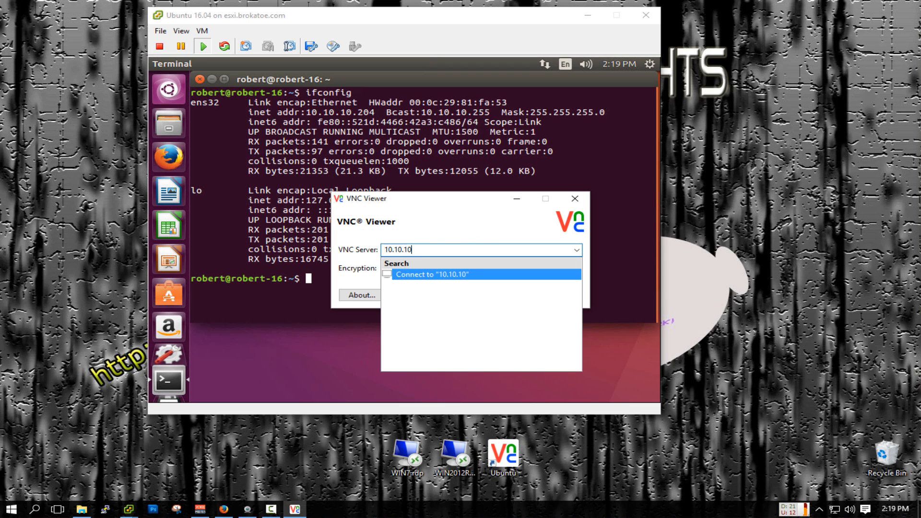
text(.204)
key(Tab)
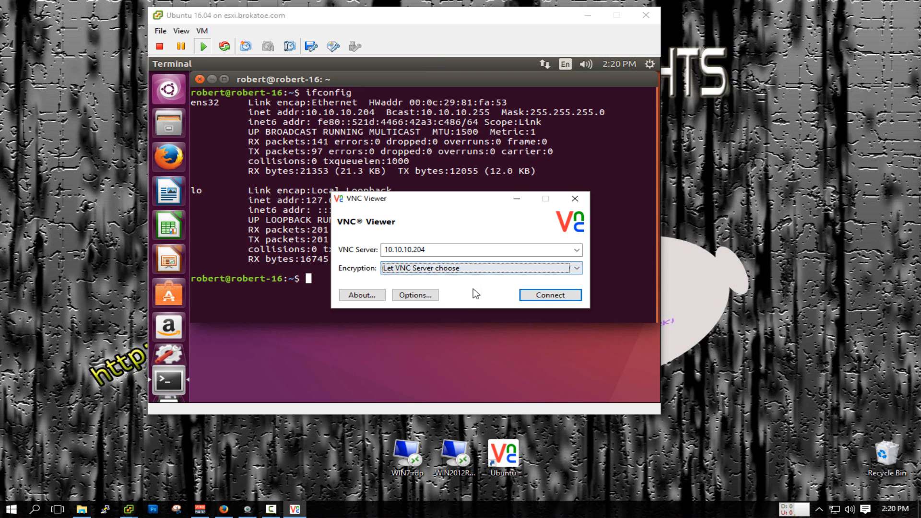
- Review the viewer's display, input, connection, printing and troubleshooting options, and accept them as they are
click(413, 295)
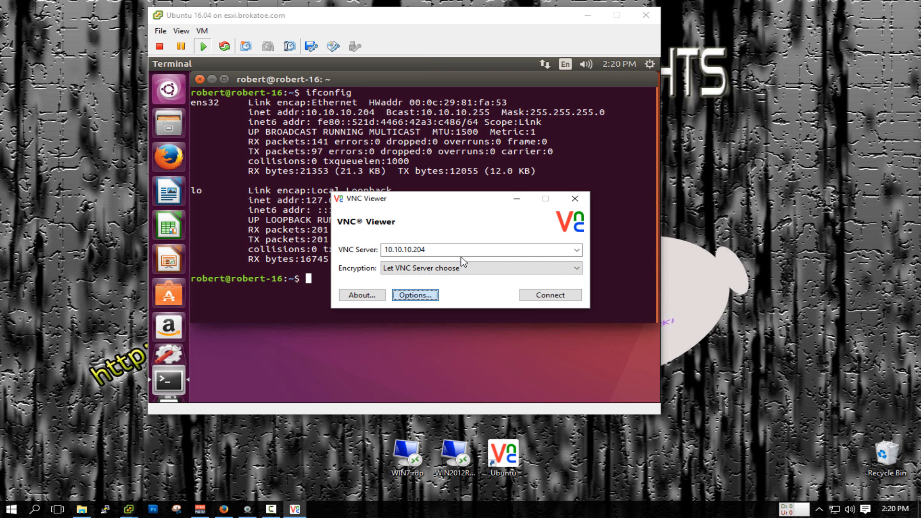
key(Return)
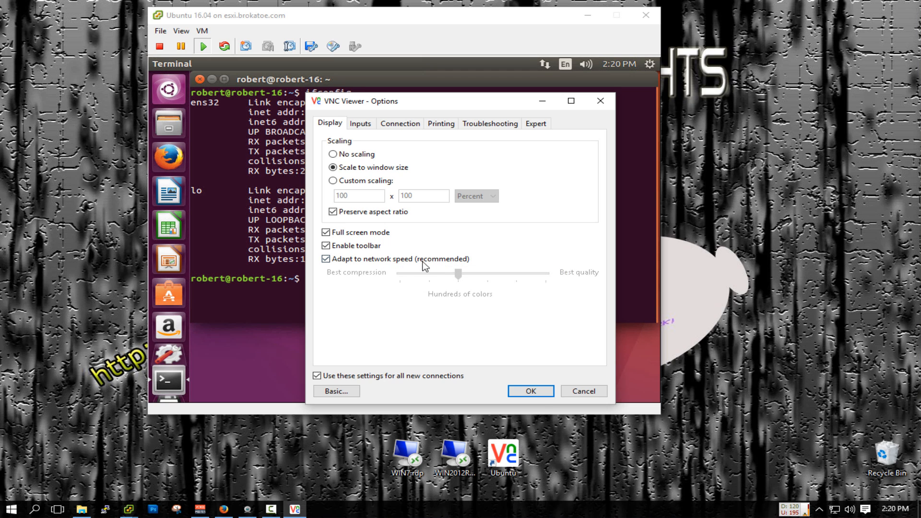
click(360, 125)
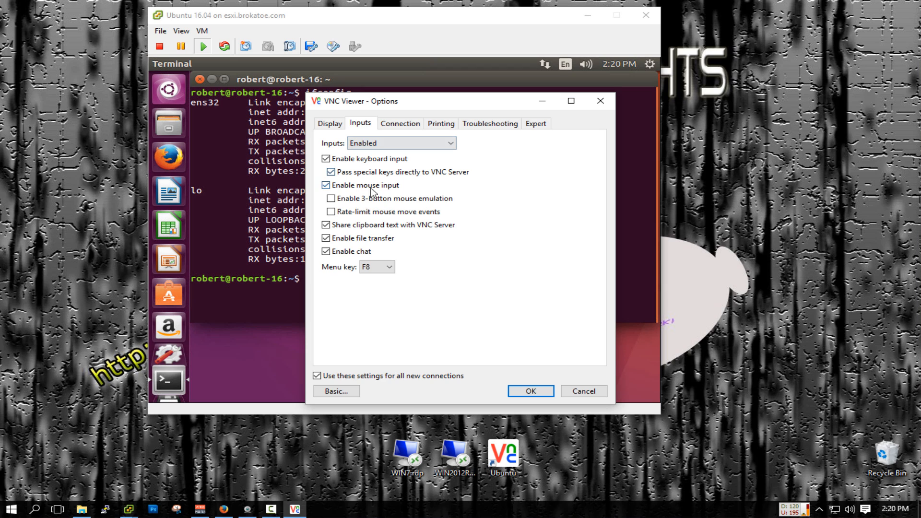
click(408, 125)
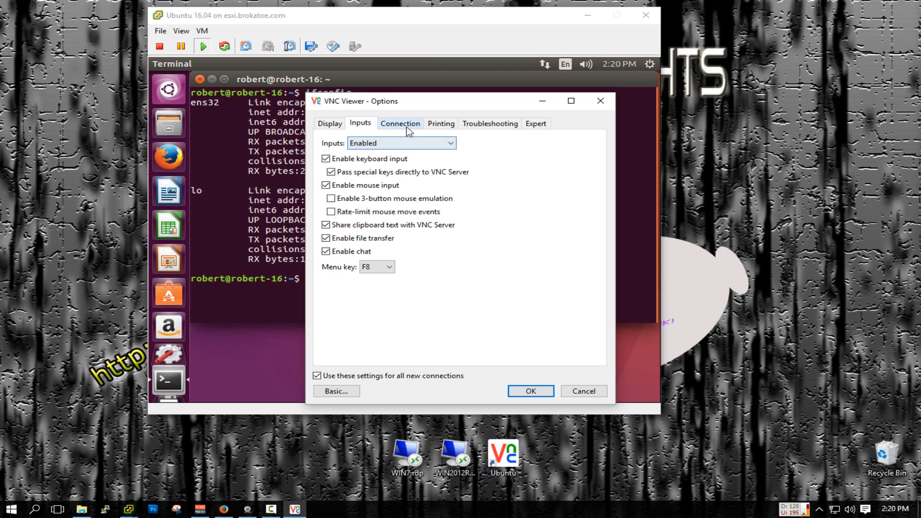
click(443, 126)
click(479, 126)
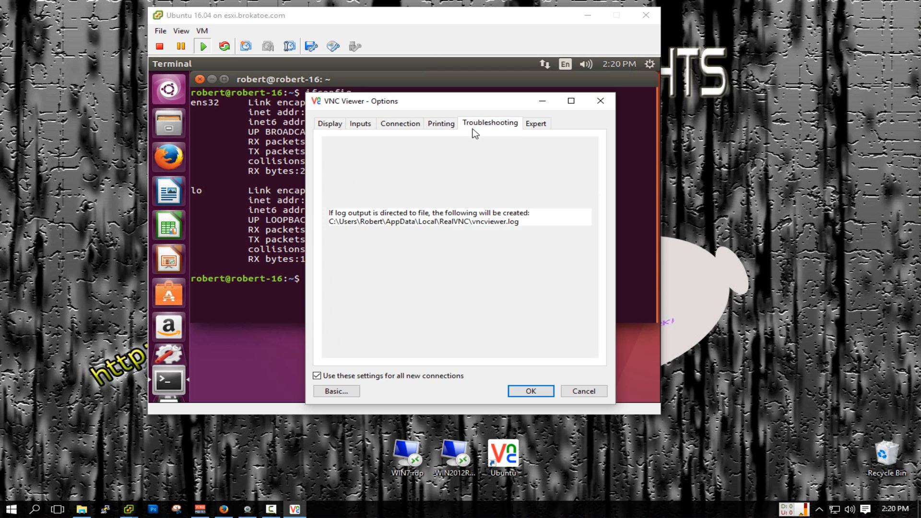
click(539, 395)
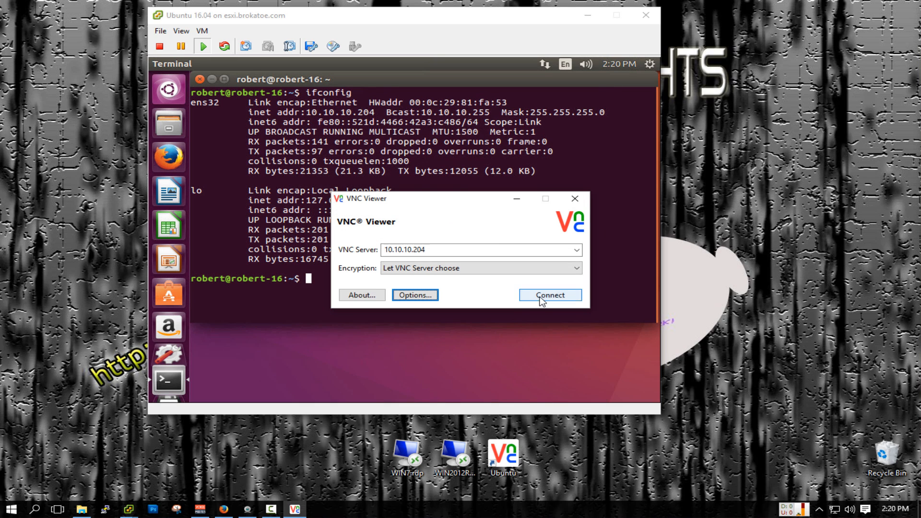
- Try to connect to the VNC server at 10.10.10.204 and dismiss the resulting message
click(540, 299)
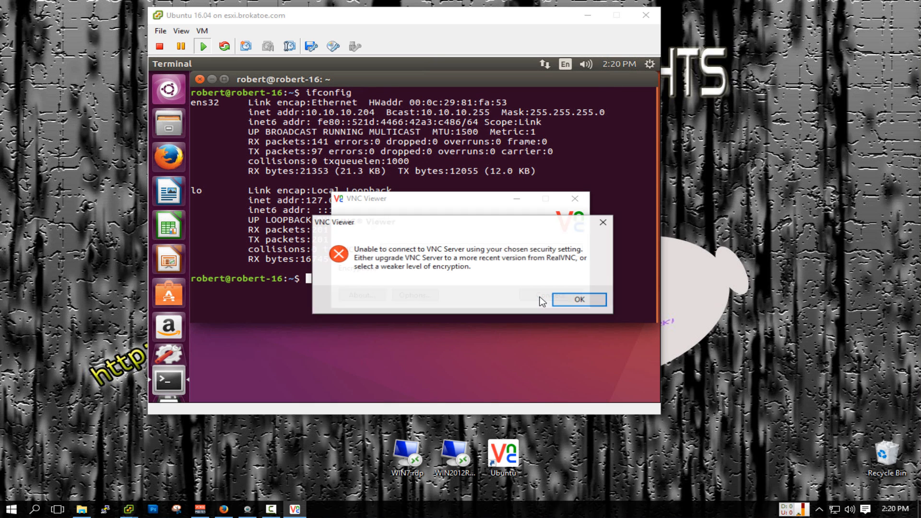
click(575, 302)
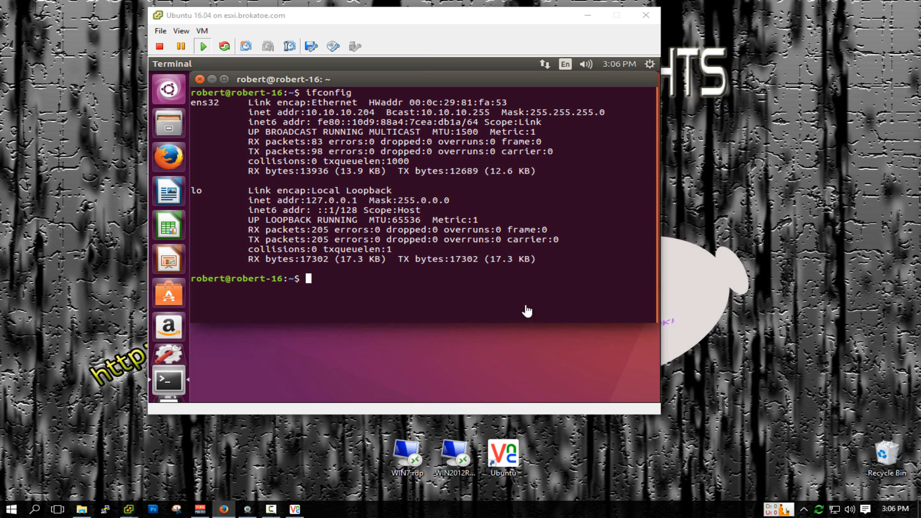
- Recall the command gsettings set org.gnome.Vino require-encryption false at the guest's terminal prompt
right_click(447, 280)
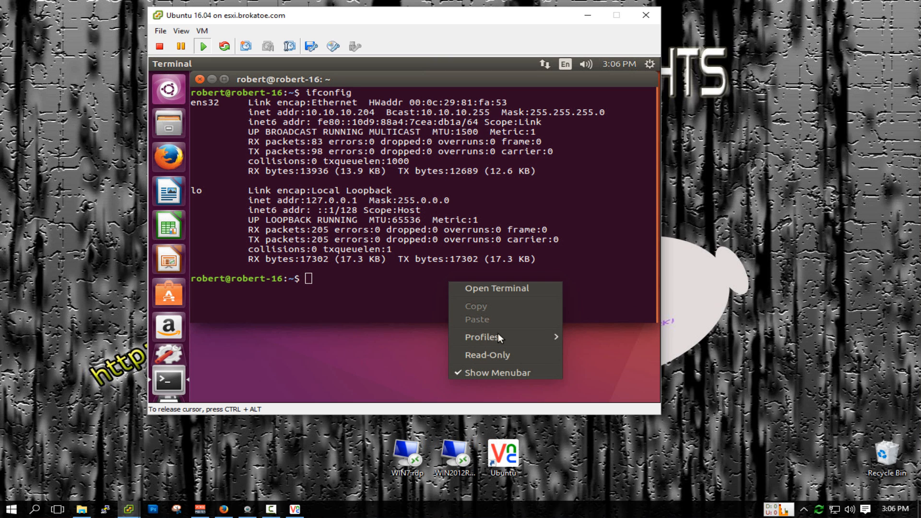
click(375, 287)
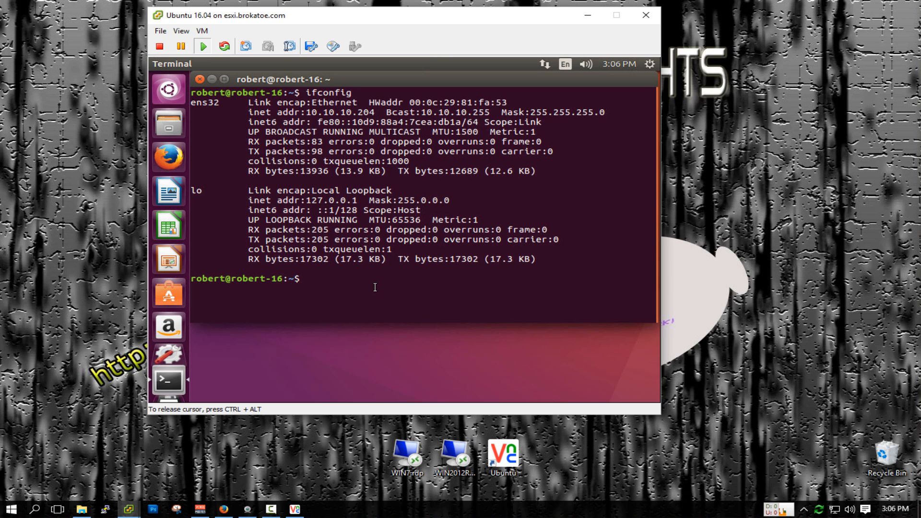
key(Up)
key(Up)
key(Up)
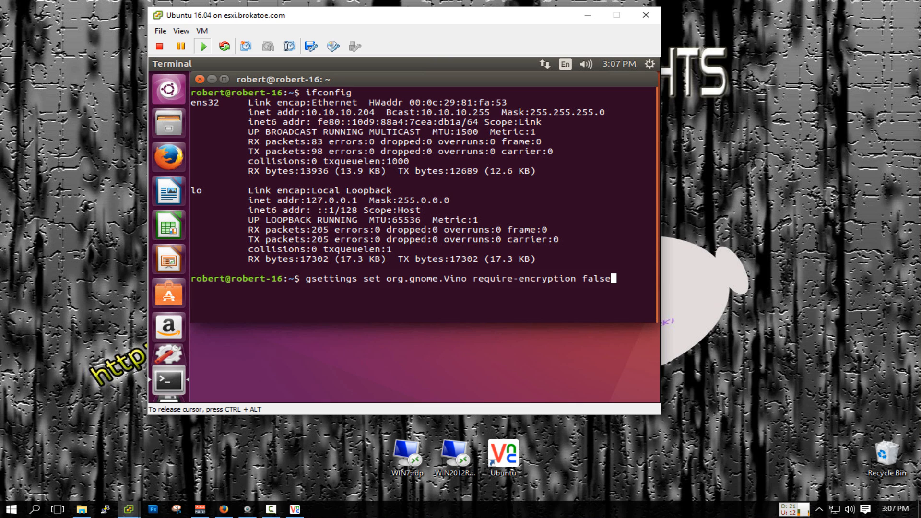
- Reopen VNC Viewer, connect to 10.10.10.204, and accept the unencrypted connection with its warning turned off for future connections
click(504, 467)
double_click(505, 469)
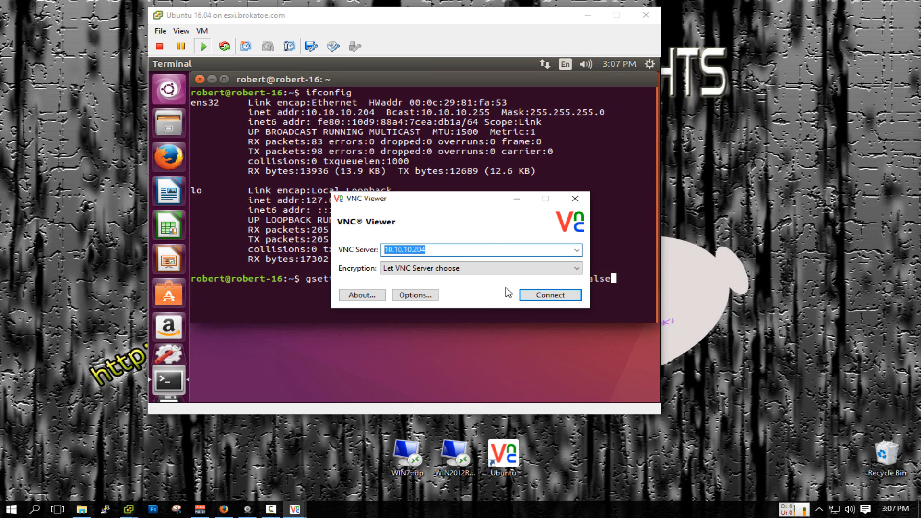
click(541, 296)
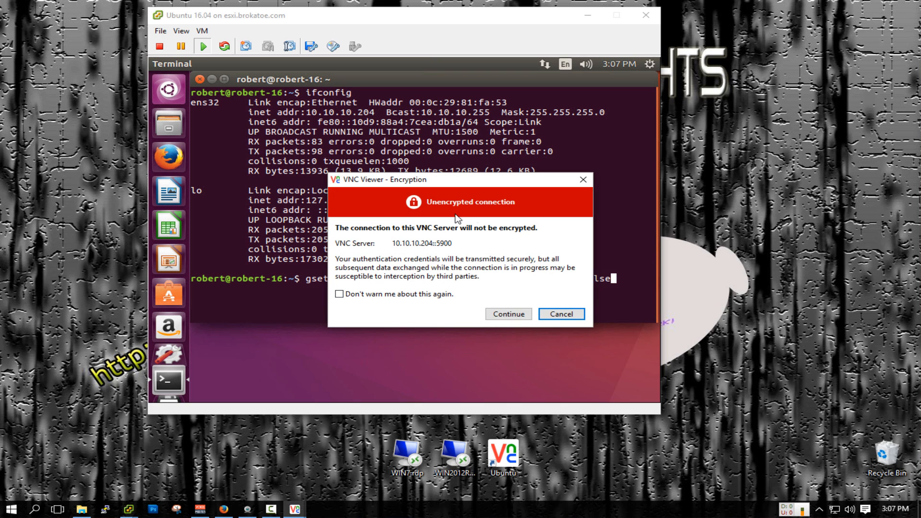
click(425, 295)
click(507, 314)
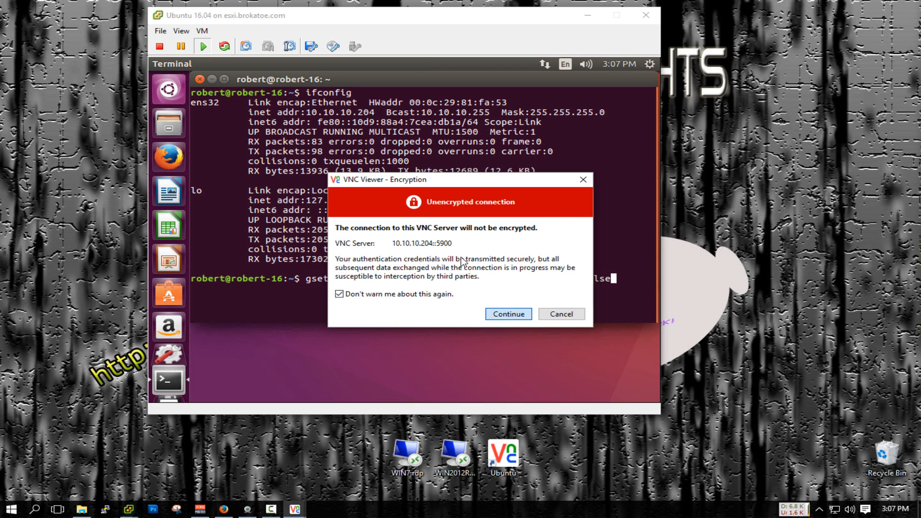
- Authenticate the remote session with the VNC server password
click(437, 260)
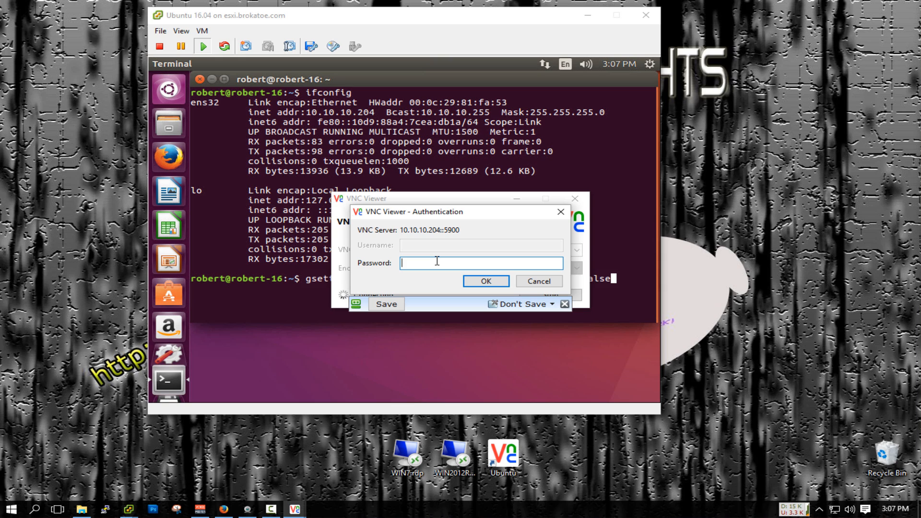
text(•••••••)
key(Return)
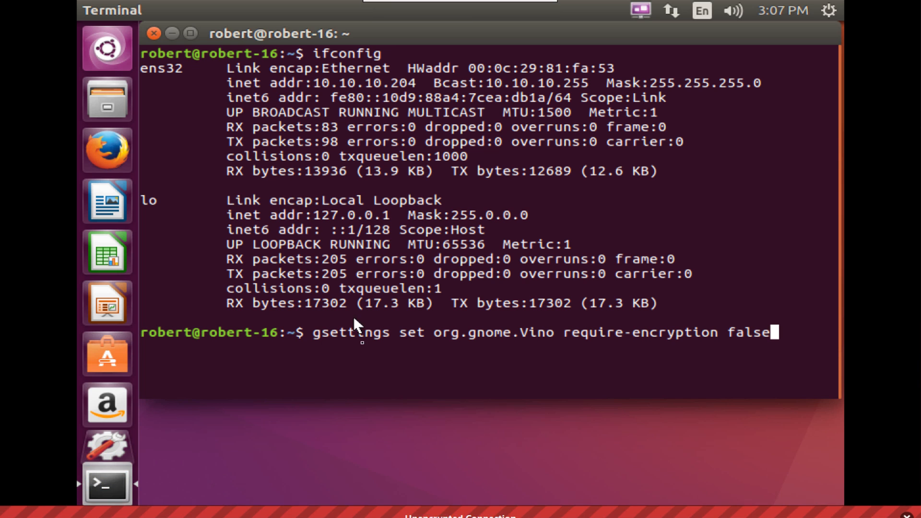
- Set the Ubuntu display resolution to 1440 x 900 (16:10), keep the new configuration, and close the display settings
right_click(465, 436)
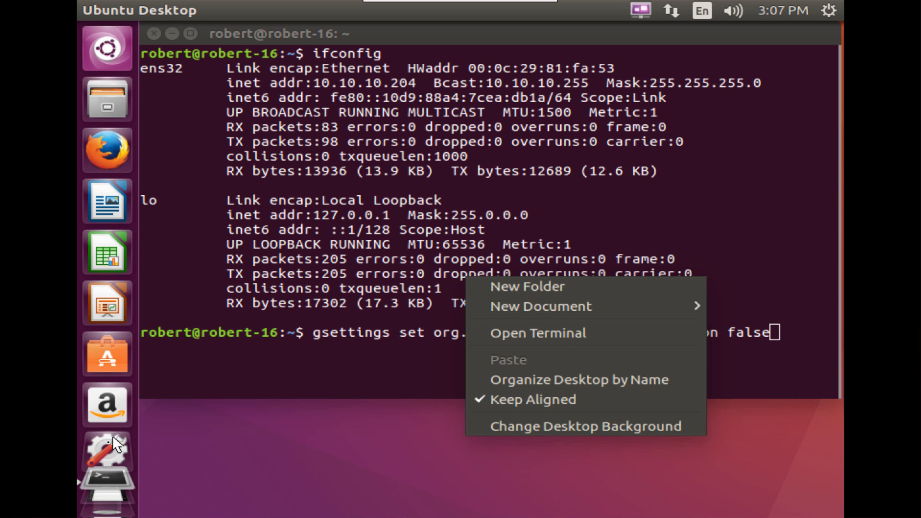
click(102, 451)
click(102, 449)
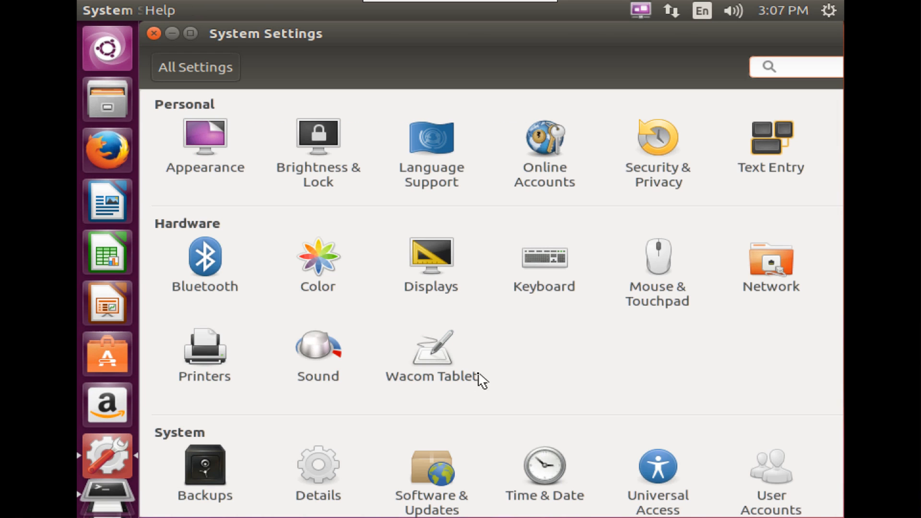
click(453, 255)
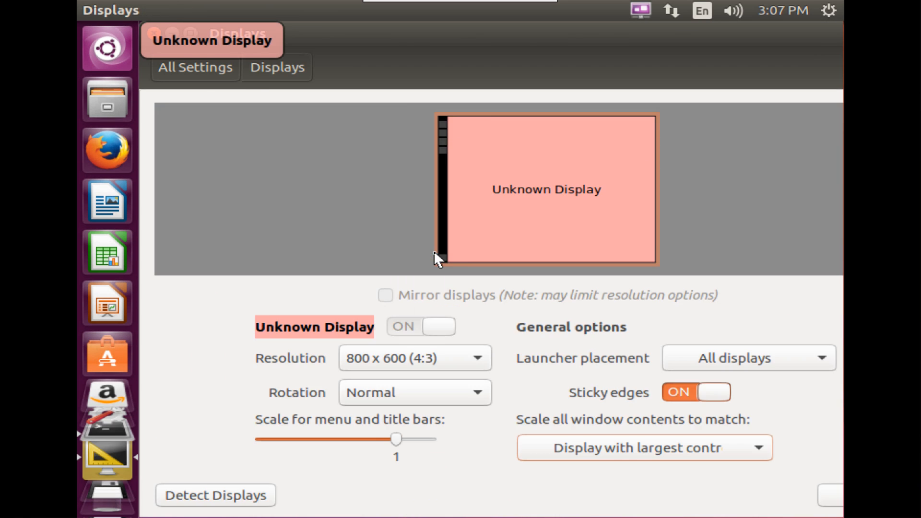
click(480, 358)
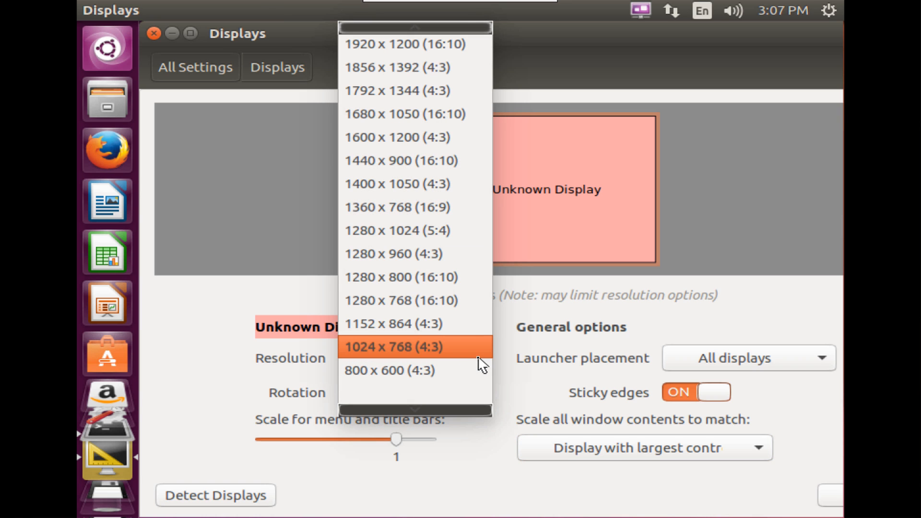
click(419, 161)
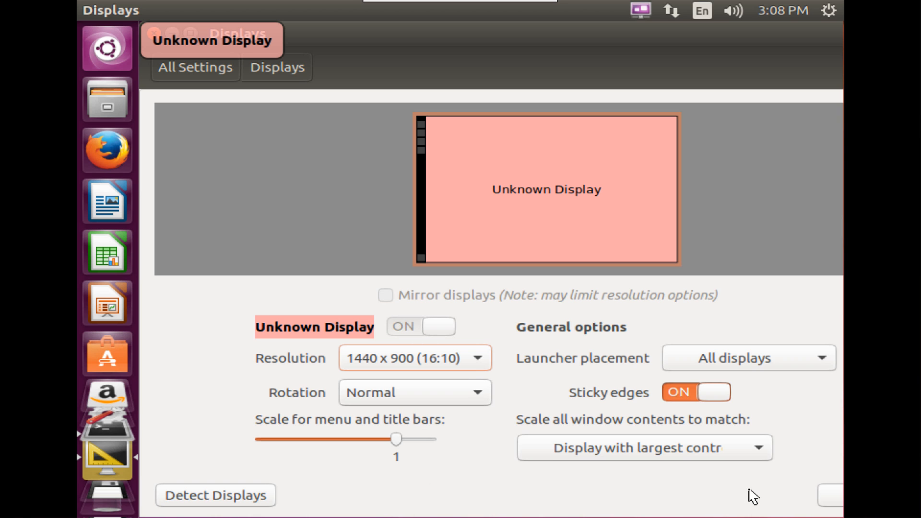
click(831, 496)
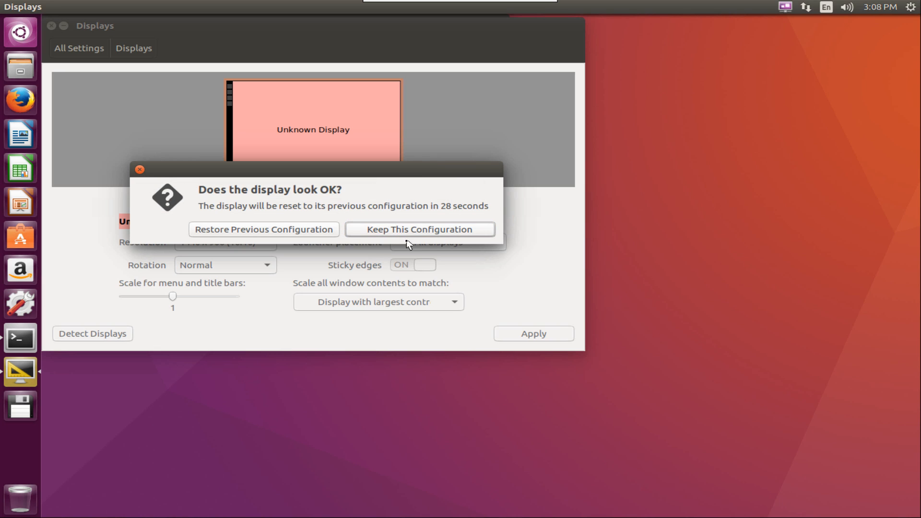
click(407, 230)
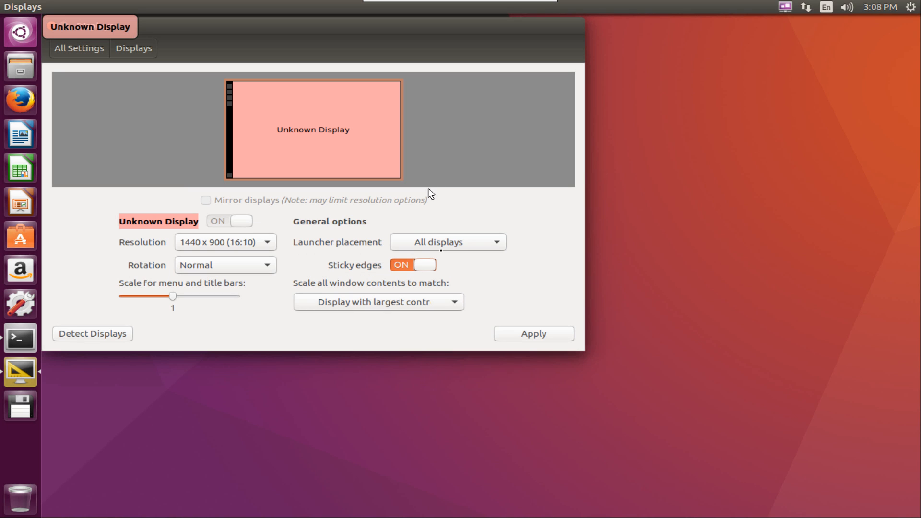
double_click(235, 30)
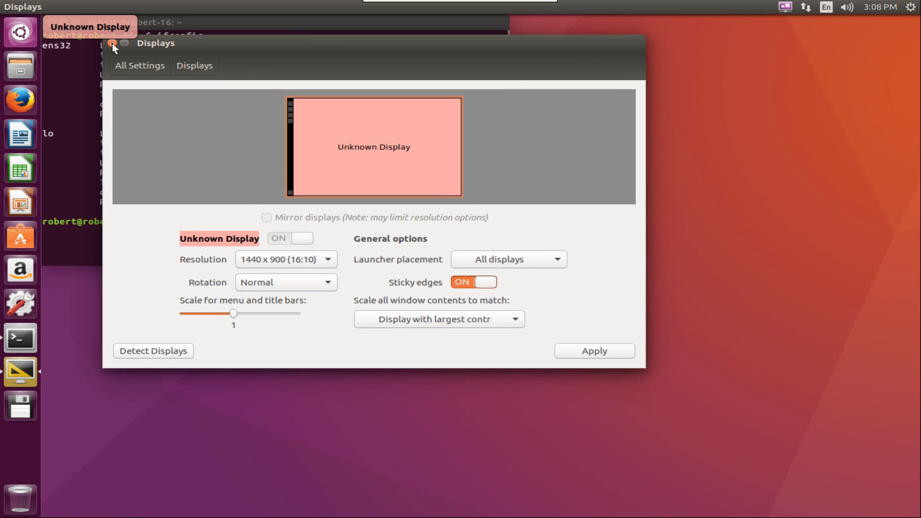
click(113, 44)
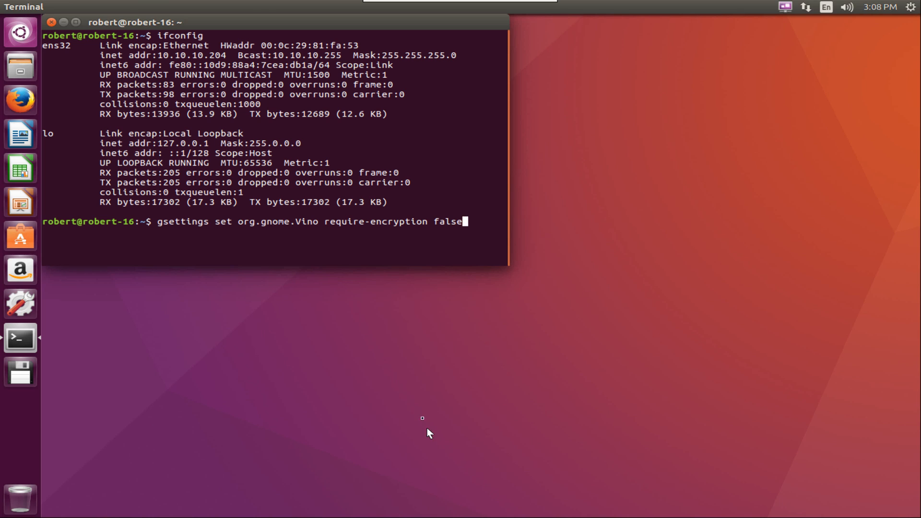
- Switch from the terminal window to the Ubuntu desktop in the remote session
key(alt+Tab)
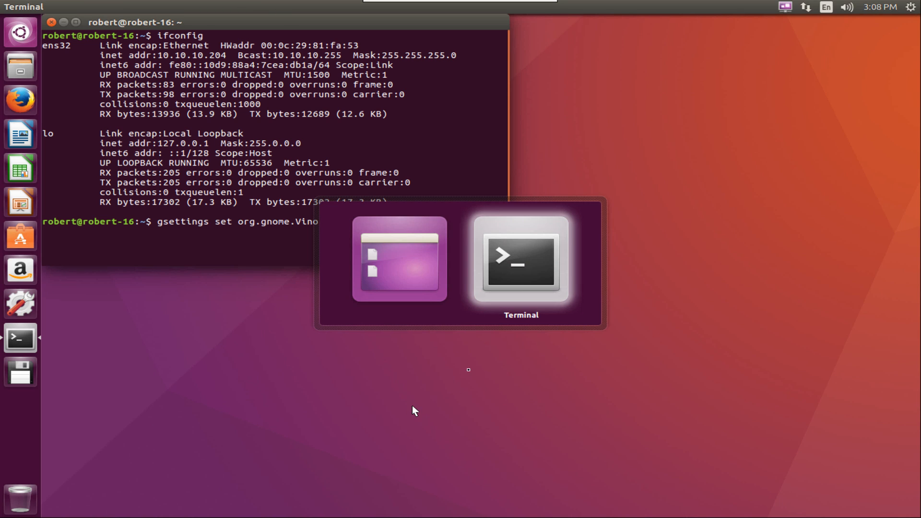
key(alt+Tab)
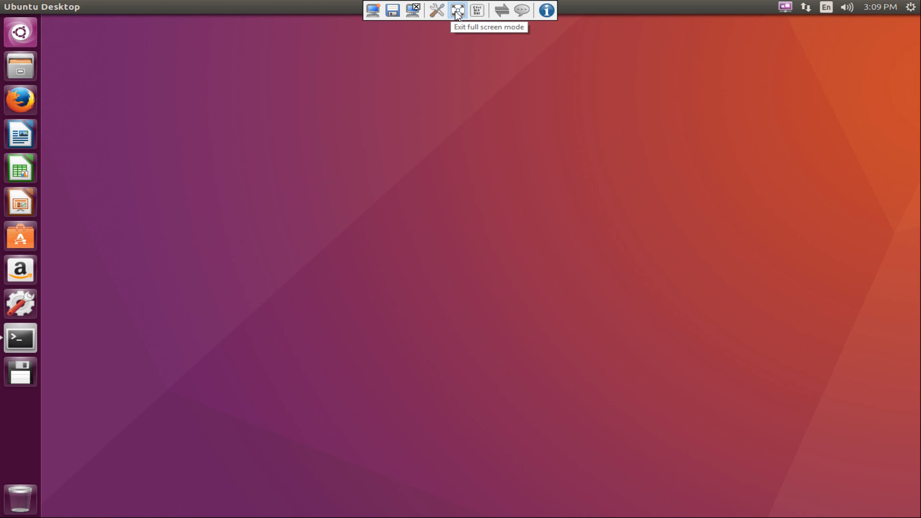
- Take the remote session out of full screen and minimize both it and the ESXi console window
click(457, 11)
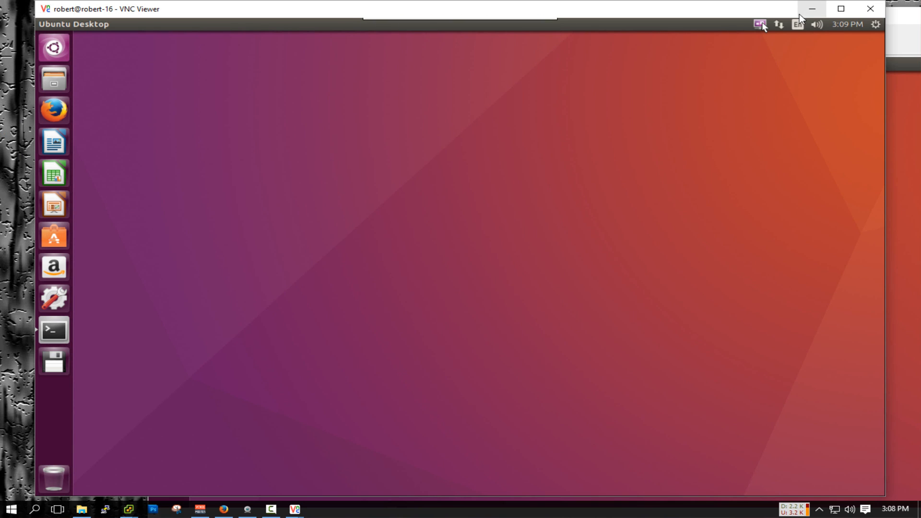
click(805, 10)
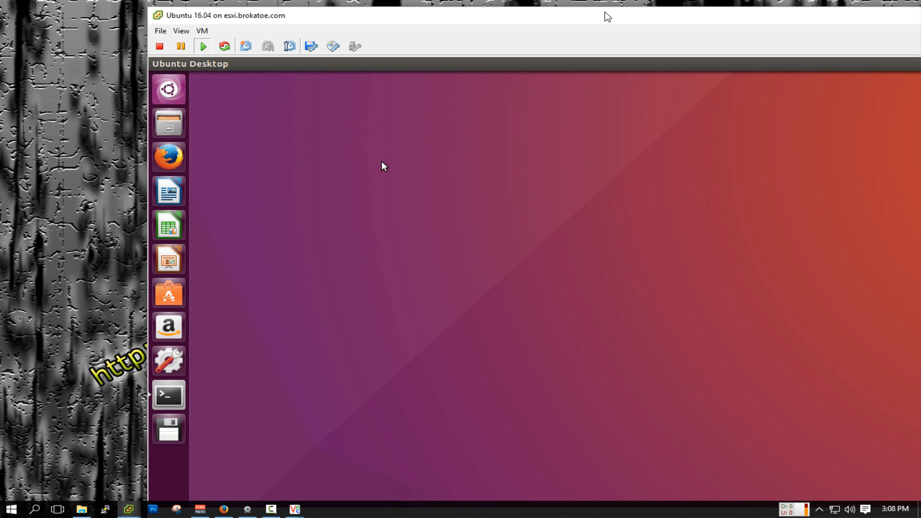
drag(604, 16, 462, 14)
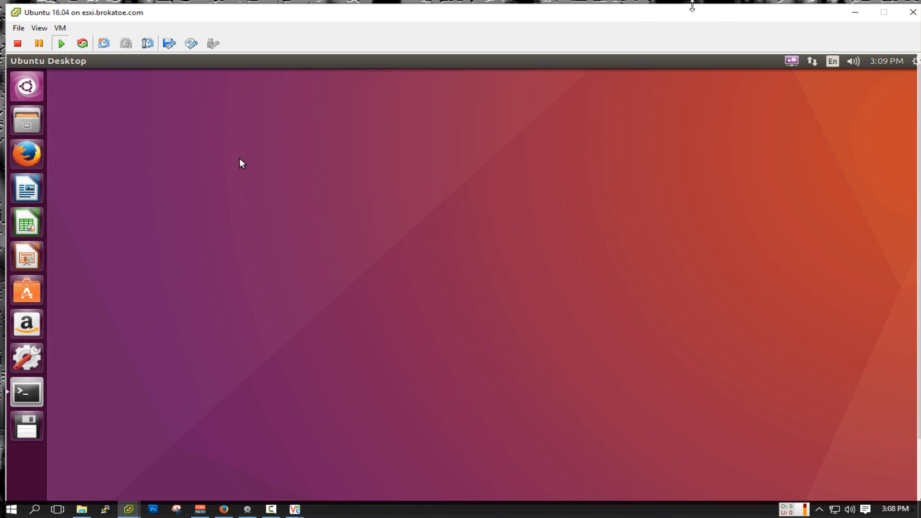
click(854, 12)
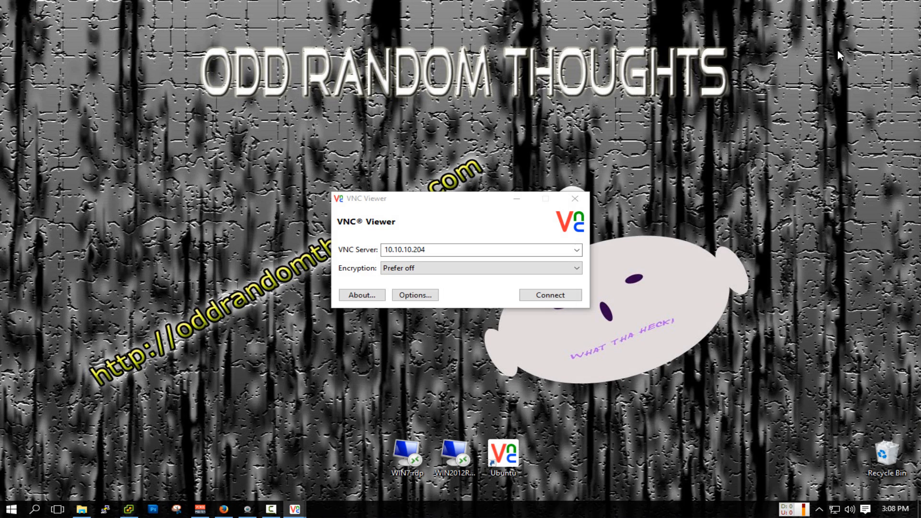
- Close the VNC Viewer connection dialog and restore the remote Ubuntu session in full screen
click(575, 198)
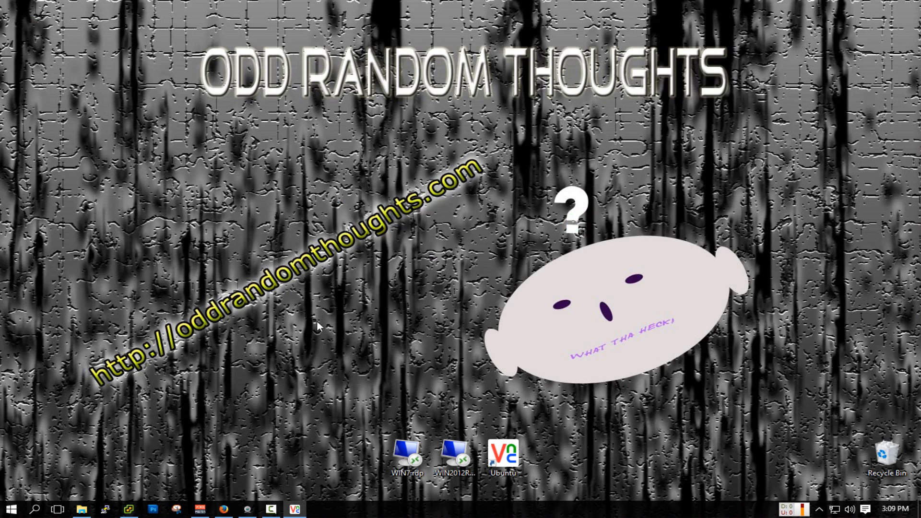
click(299, 508)
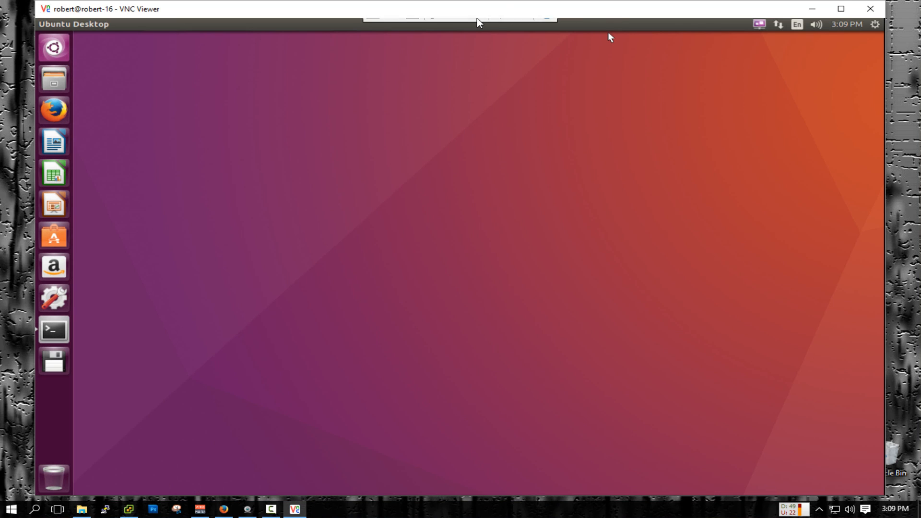
mouse_move(463, 27)
click(457, 29)
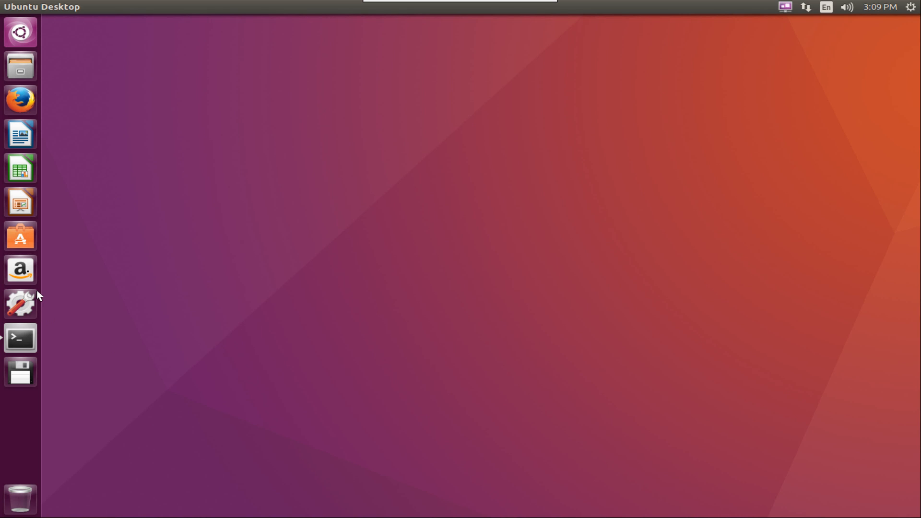
- Unlock the Amazon and Floppy Disk entries from the Ubuntu Launcher
right_click(30, 275)
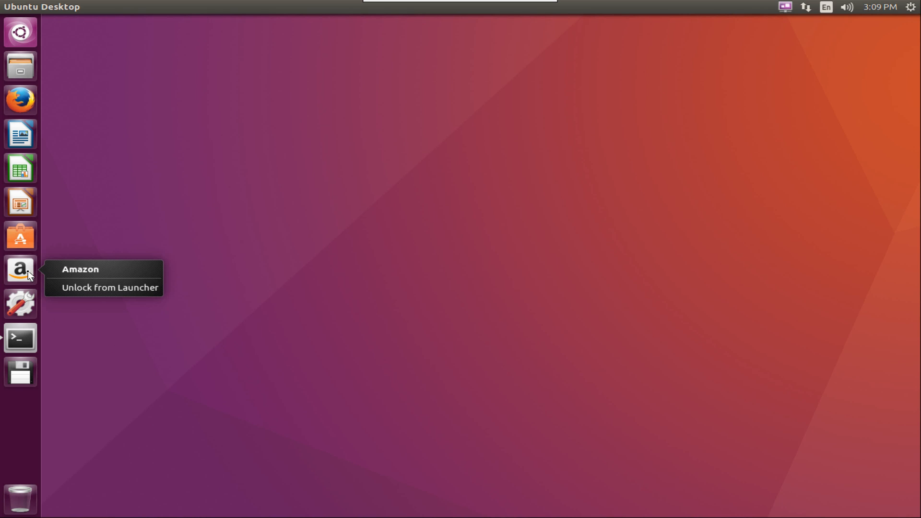
click(76, 285)
right_click(27, 326)
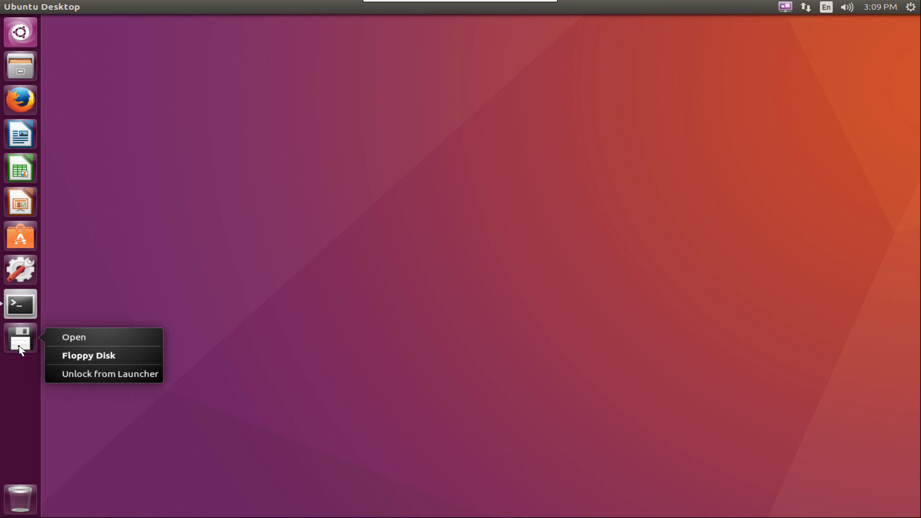
click(78, 373)
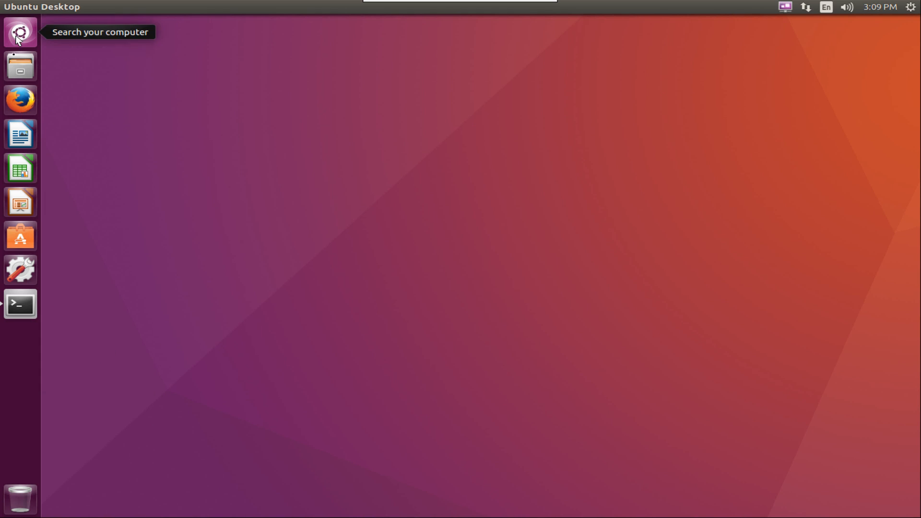
- Raise the mouse pointer speed in the Mouse & Touchpad system settings and return to the settings overview
click(20, 265)
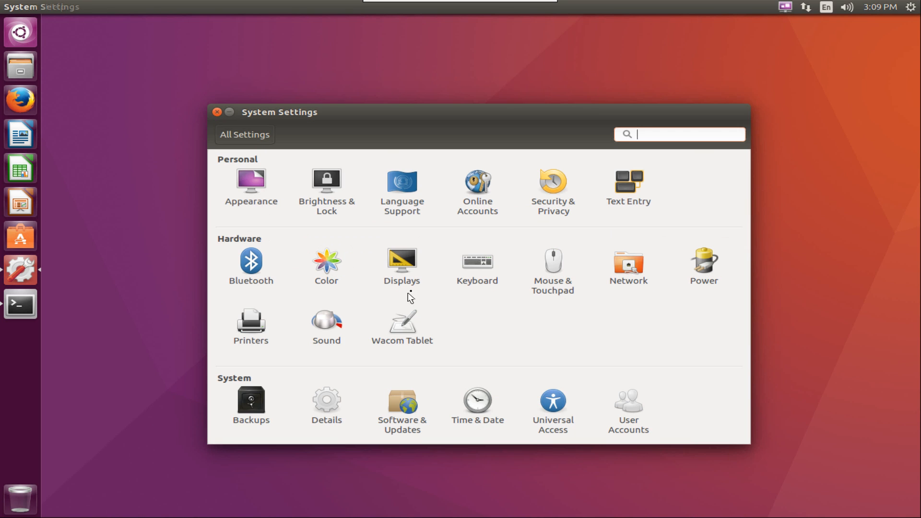
click(557, 274)
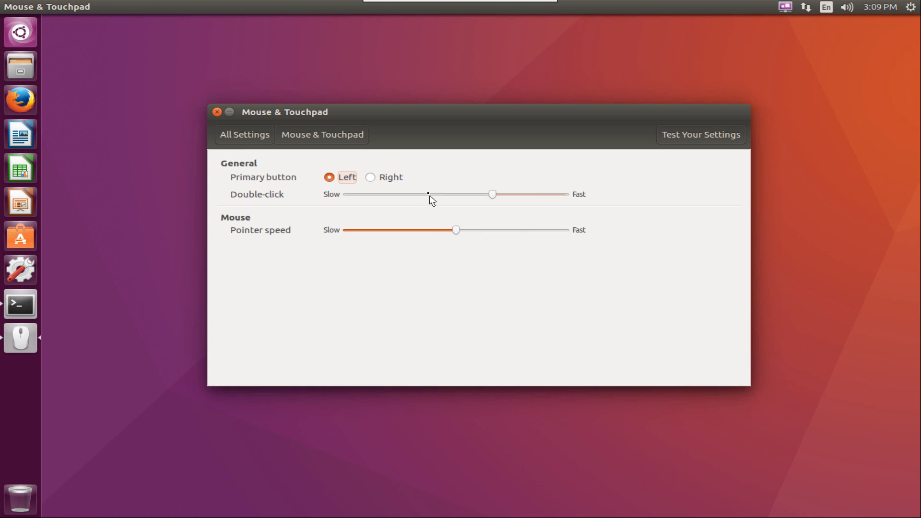
click(518, 230)
click(249, 135)
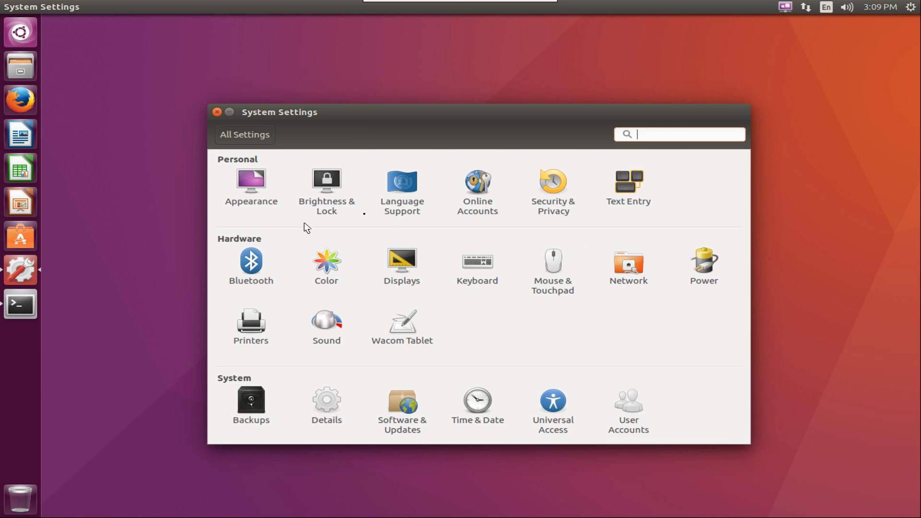
- Set the Black hole wallpaper as the desktop background, reduce the launcher icon size to 34, and close the Appearance settings
click(254, 181)
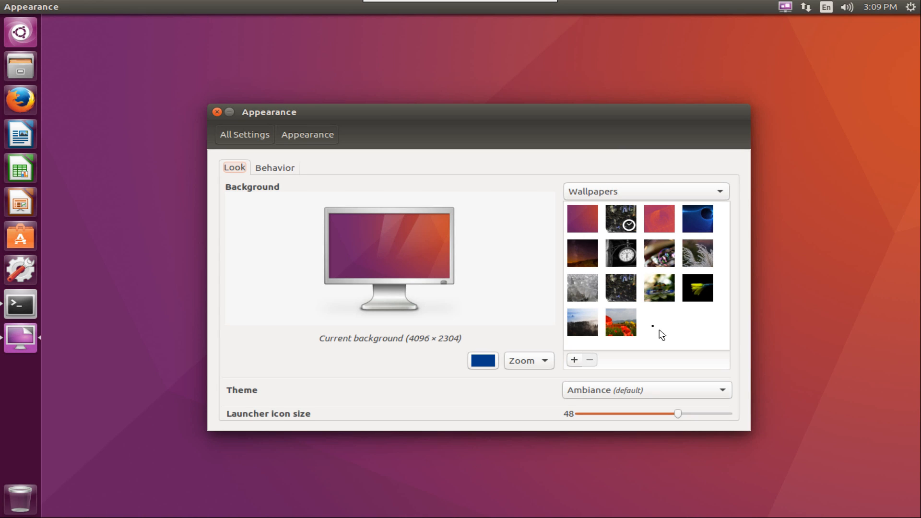
click(624, 294)
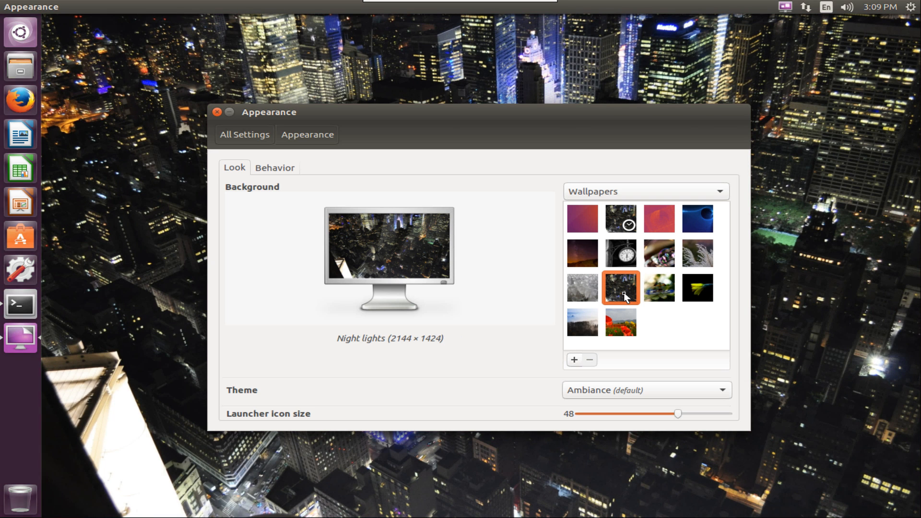
click(684, 223)
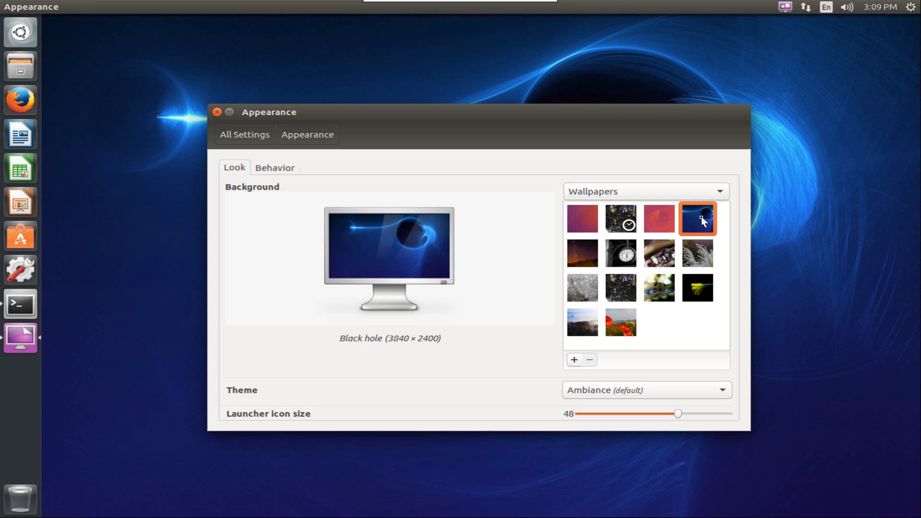
click(636, 413)
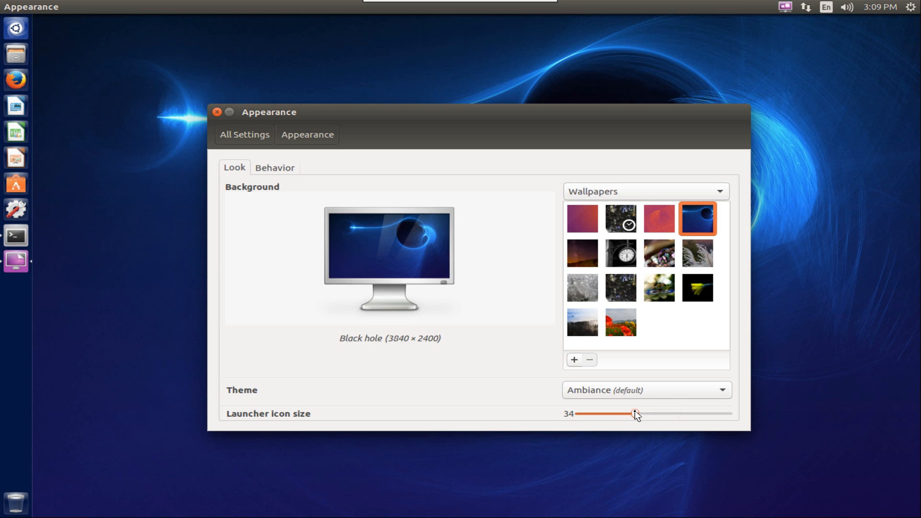
click(217, 112)
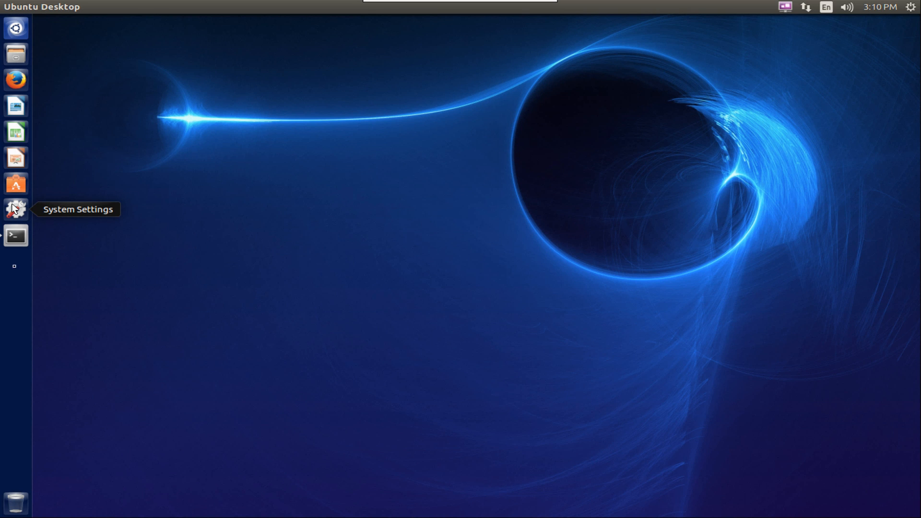
- Recall the earlier commands in the open terminal, clear the prompt without running anything, and close the terminal with exit
click(20, 239)
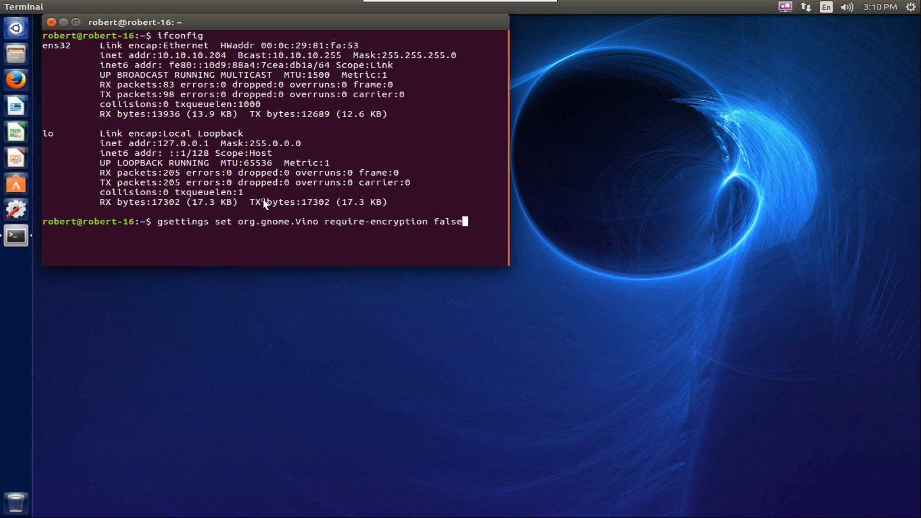
key(Up)
key(Up)
key(ctrl+u)
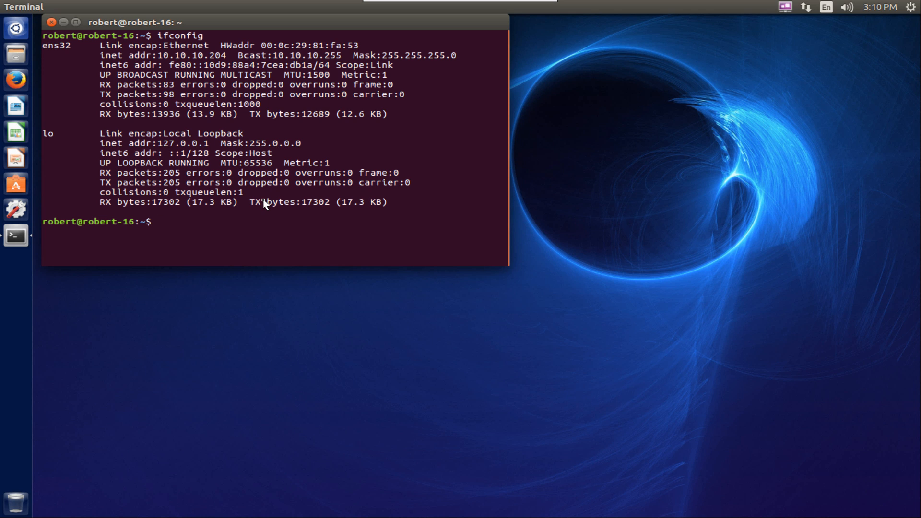
text(exit)
key(Return)
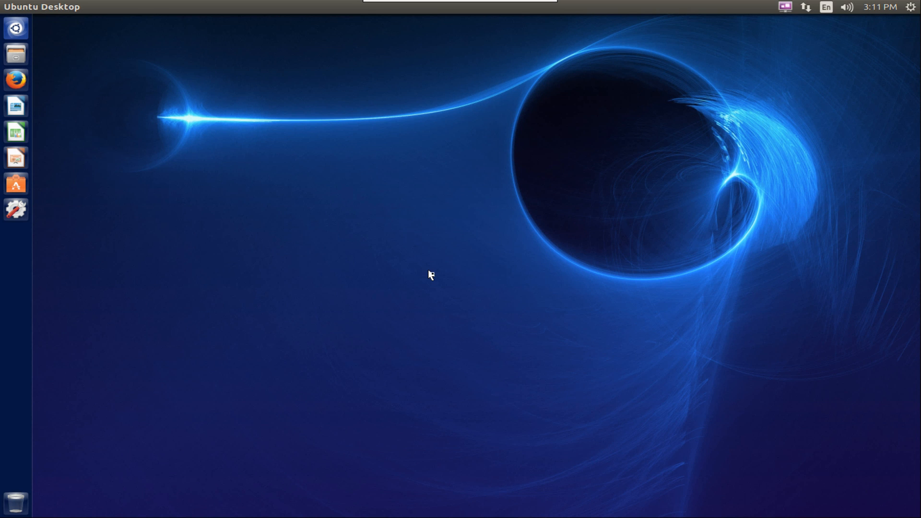
- Look at the Home folder and the Computer root directory in the file manager and close it
click(25, 61)
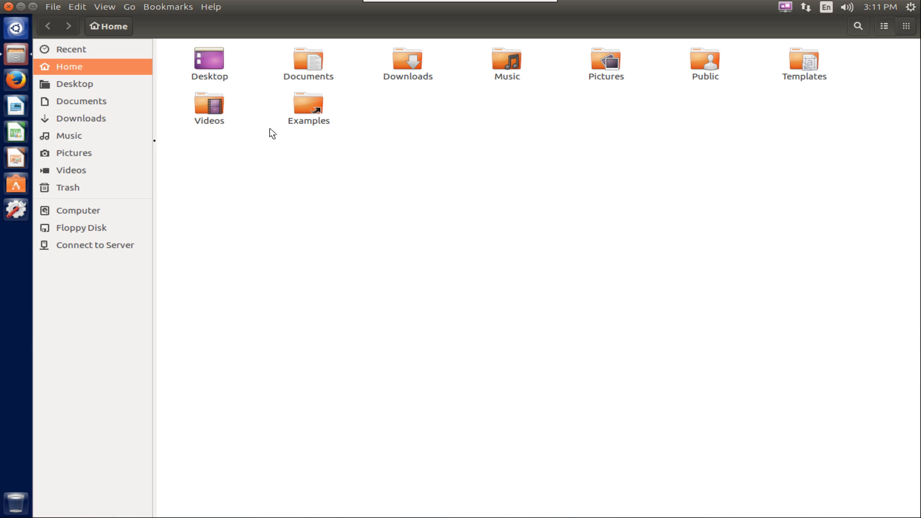
click(95, 210)
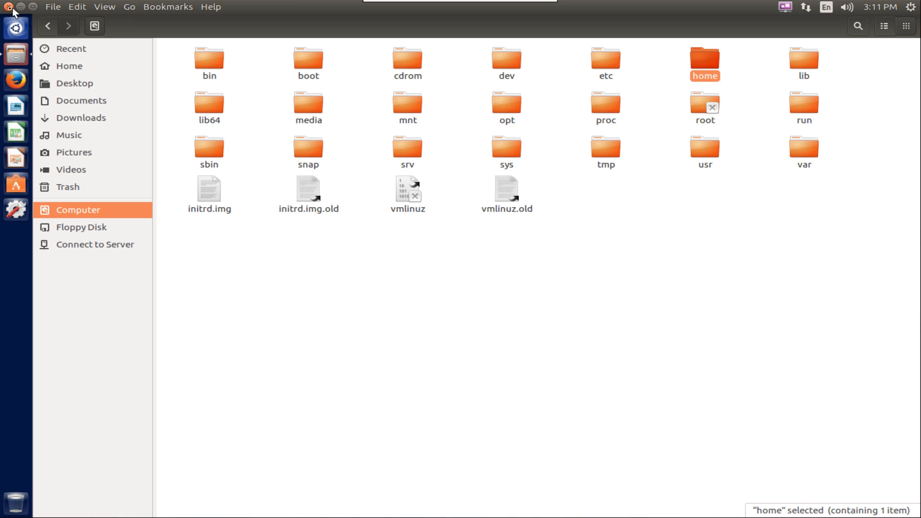
click(9, 6)
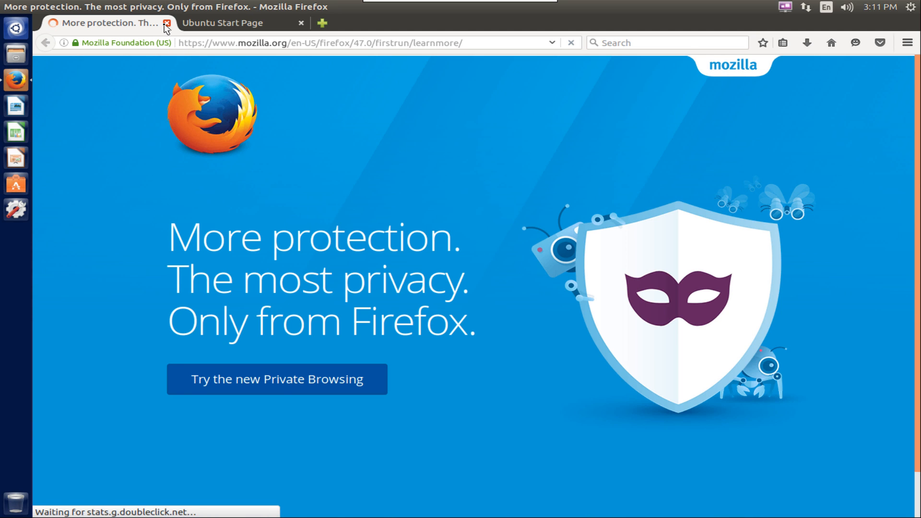
- Close Firefox's first-run privacy tab, load youtube.com, and look through the YouTube home page
click(166, 24)
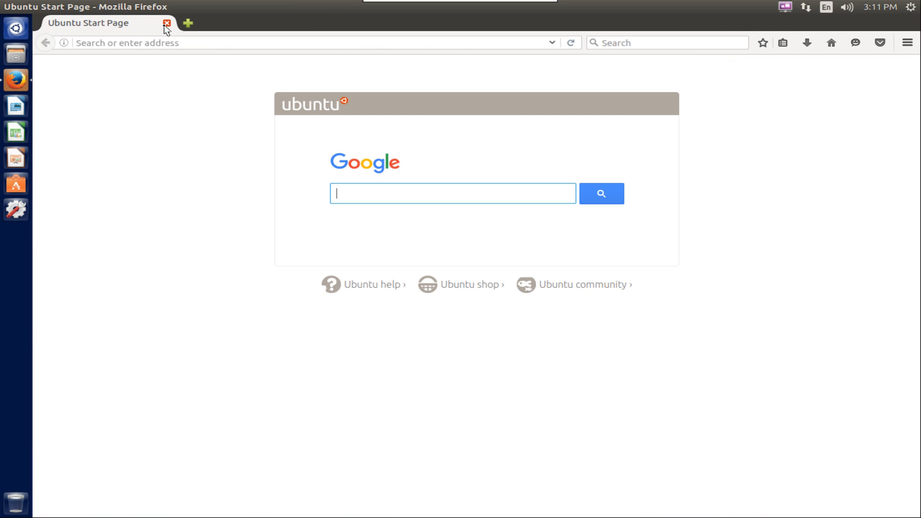
click(231, 45)
text(youtube.com)
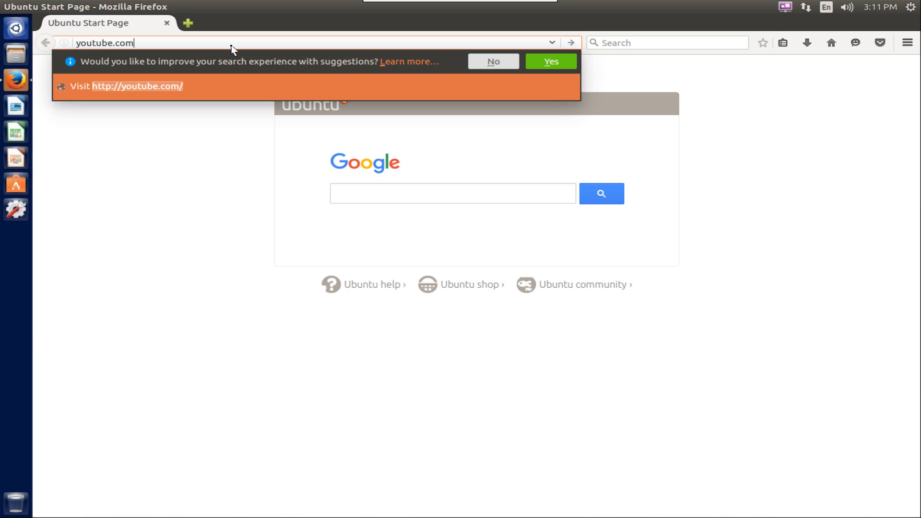
key(Return)
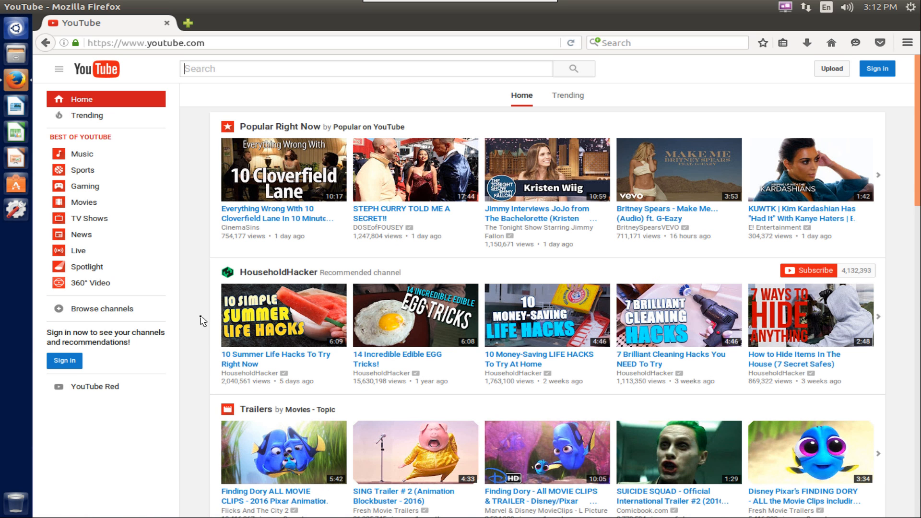
scroll(202, 320, down, 5)
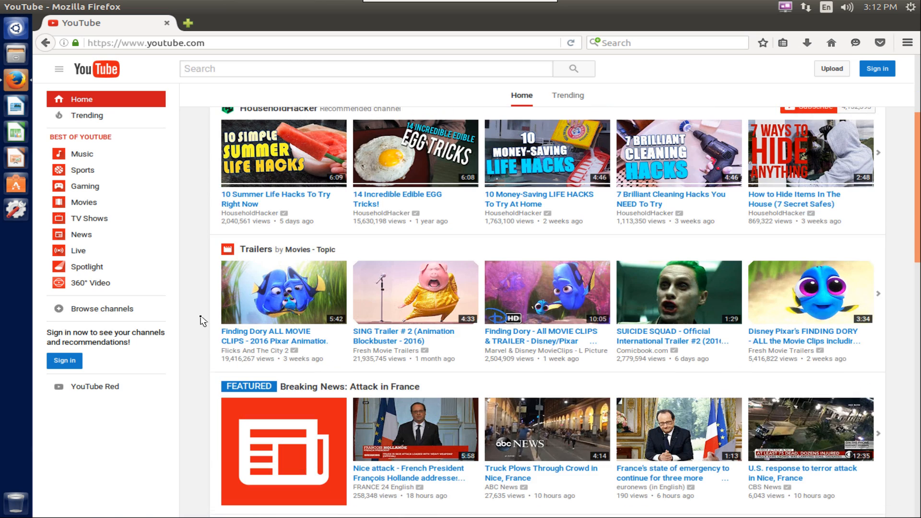
scroll(202, 321, down, 1)
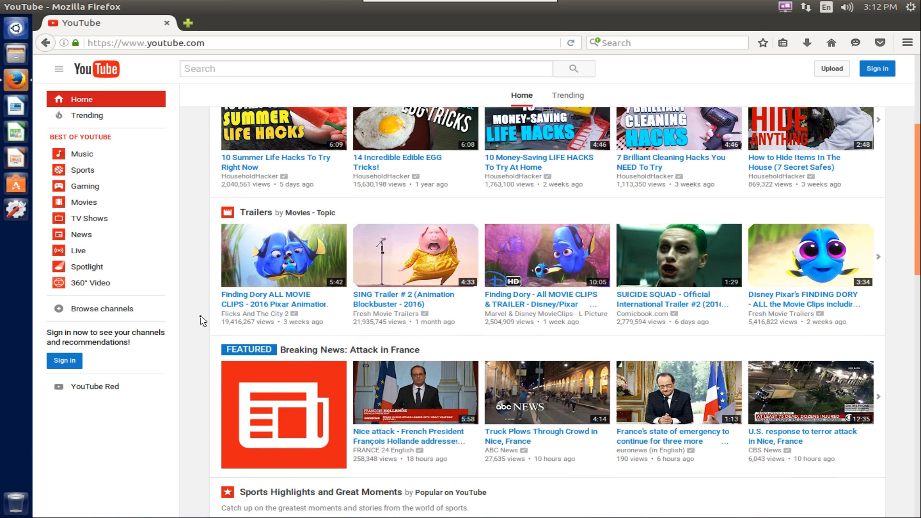
scroll(202, 321, down, 6)
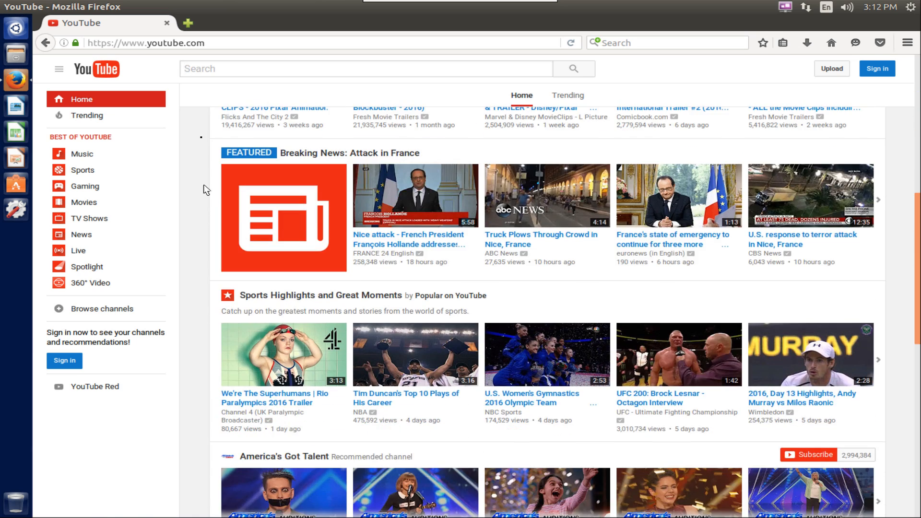
- Open Ubuntu Software and browse the Utilities category, viewing the Other applications and the All listing
click(22, 190)
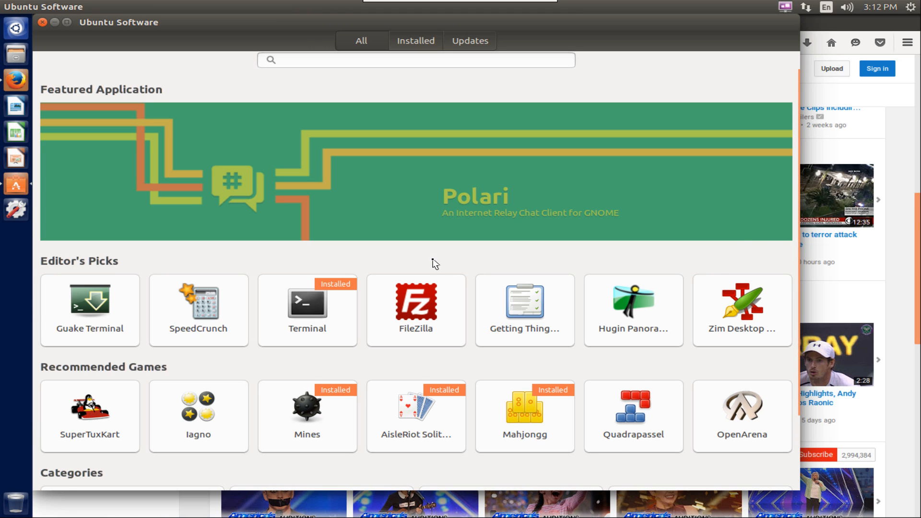
scroll(434, 262, down, 3)
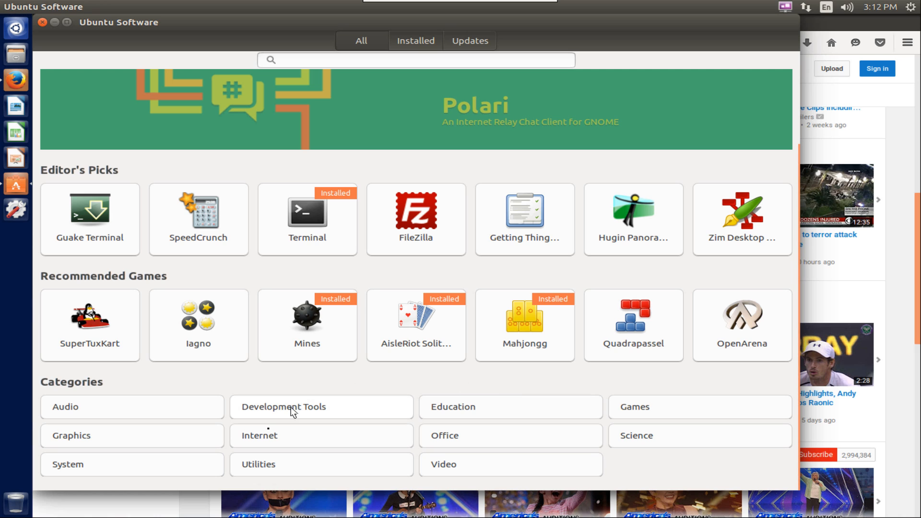
click(274, 465)
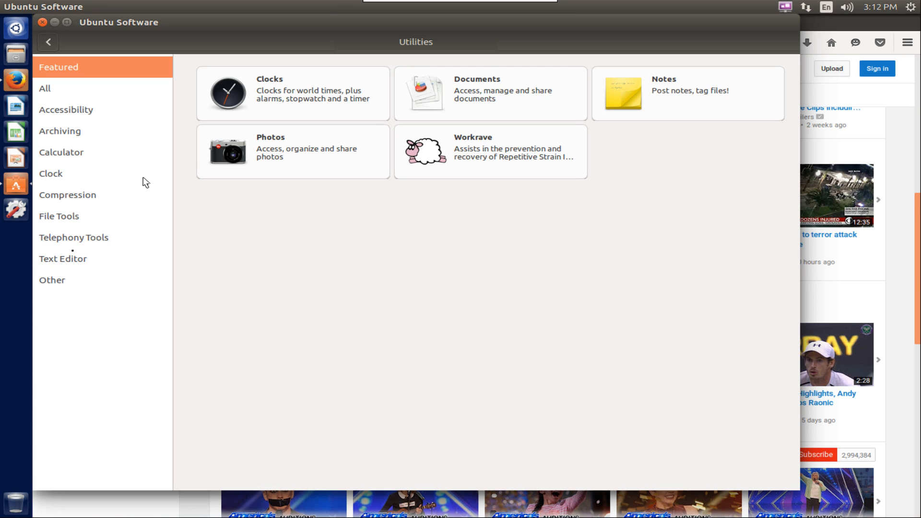
click(52, 286)
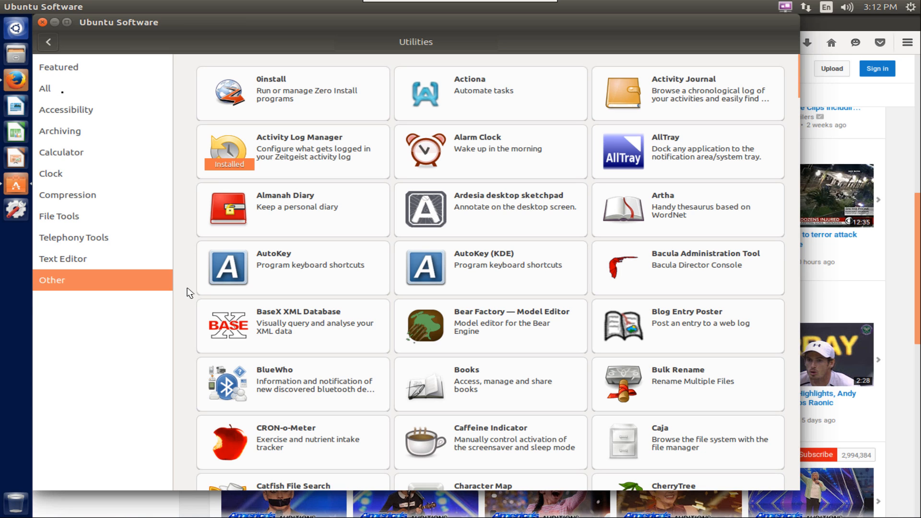
click(63, 95)
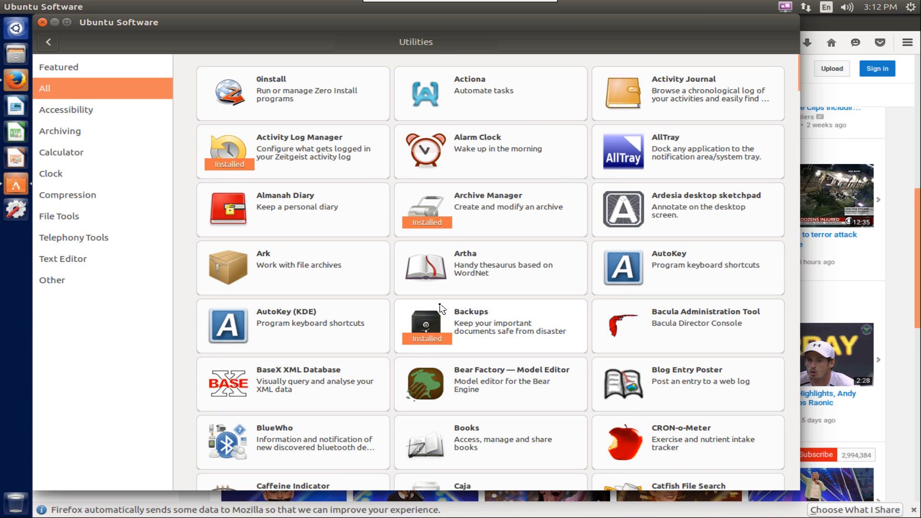
- Look further through the All listing of the Utilities category, and close both Ubuntu Software and Firefox
scroll(442, 309, down, 3)
scroll(442, 309, down, 10)
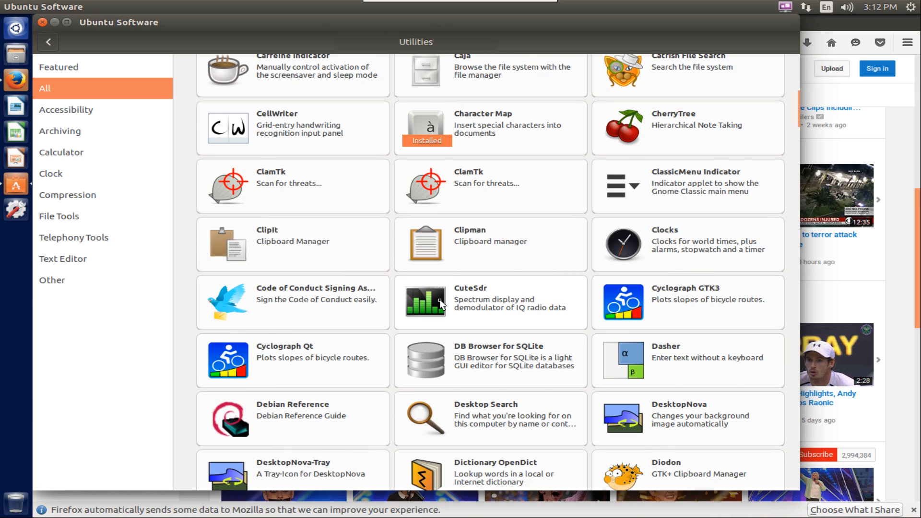
scroll(441, 305, down, 6)
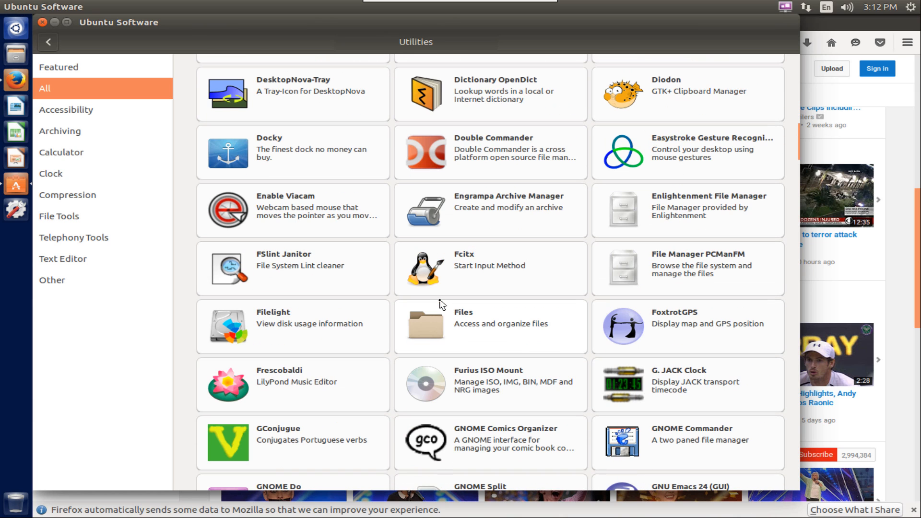
scroll(442, 305, down, 3)
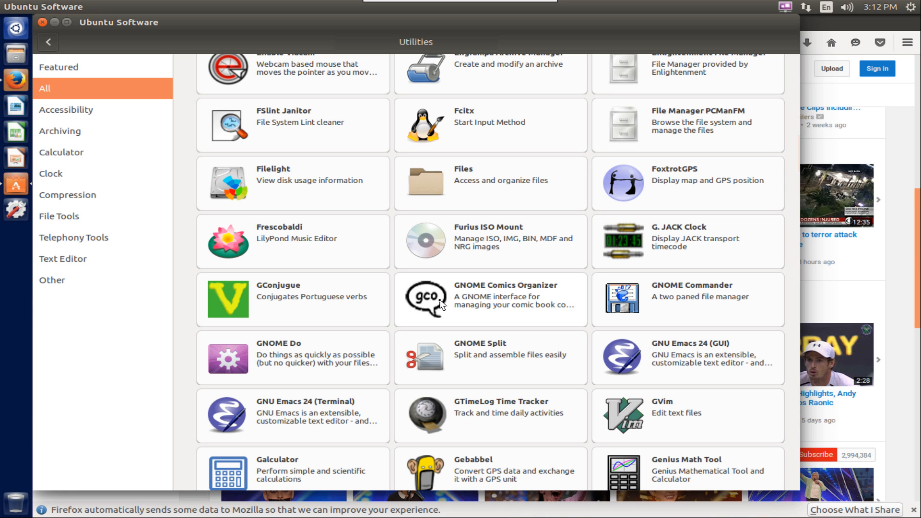
click(42, 22)
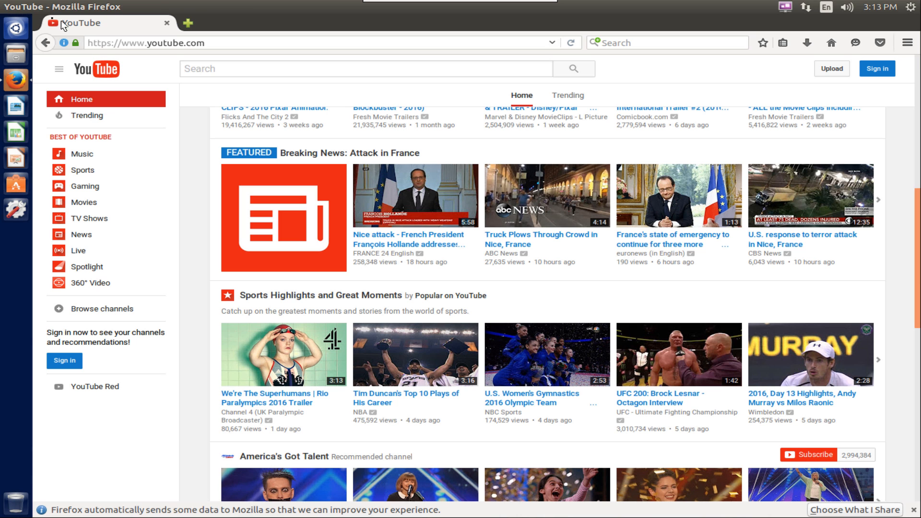
click(8, 5)
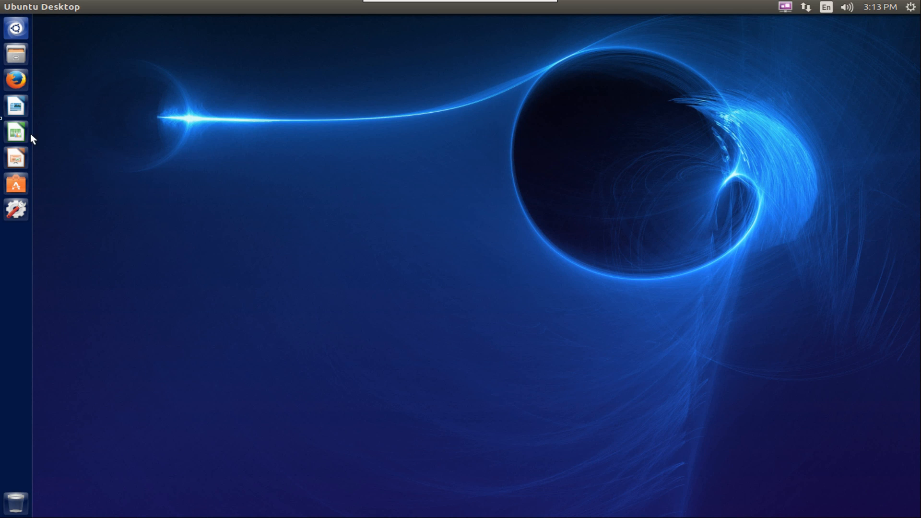
- Open LibreOffice Writer from the Ubuntu desktop
click(16, 106)
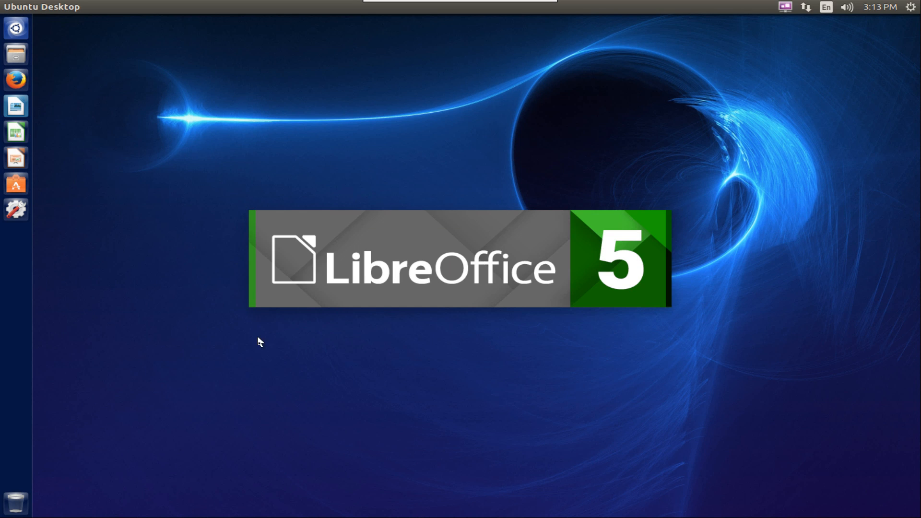